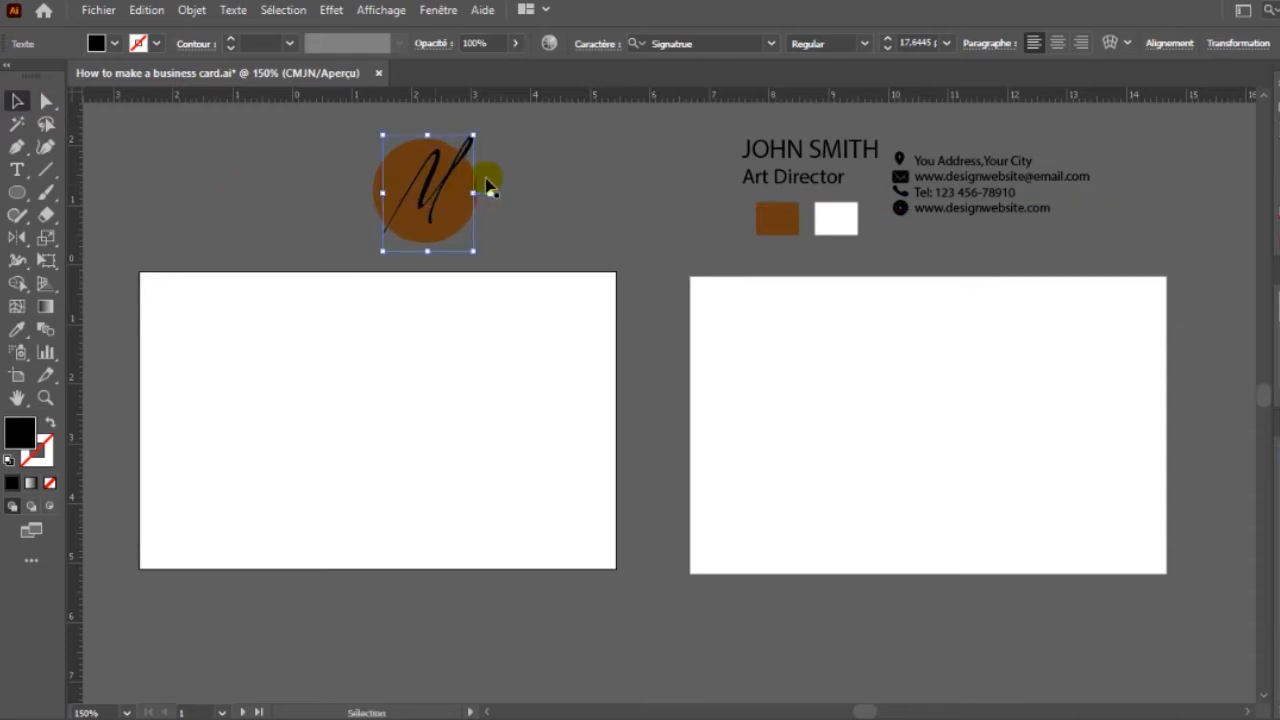
# Recolour the logo's M letter white, sampling the colour from the blank card
pyautogui.click(550, 187)
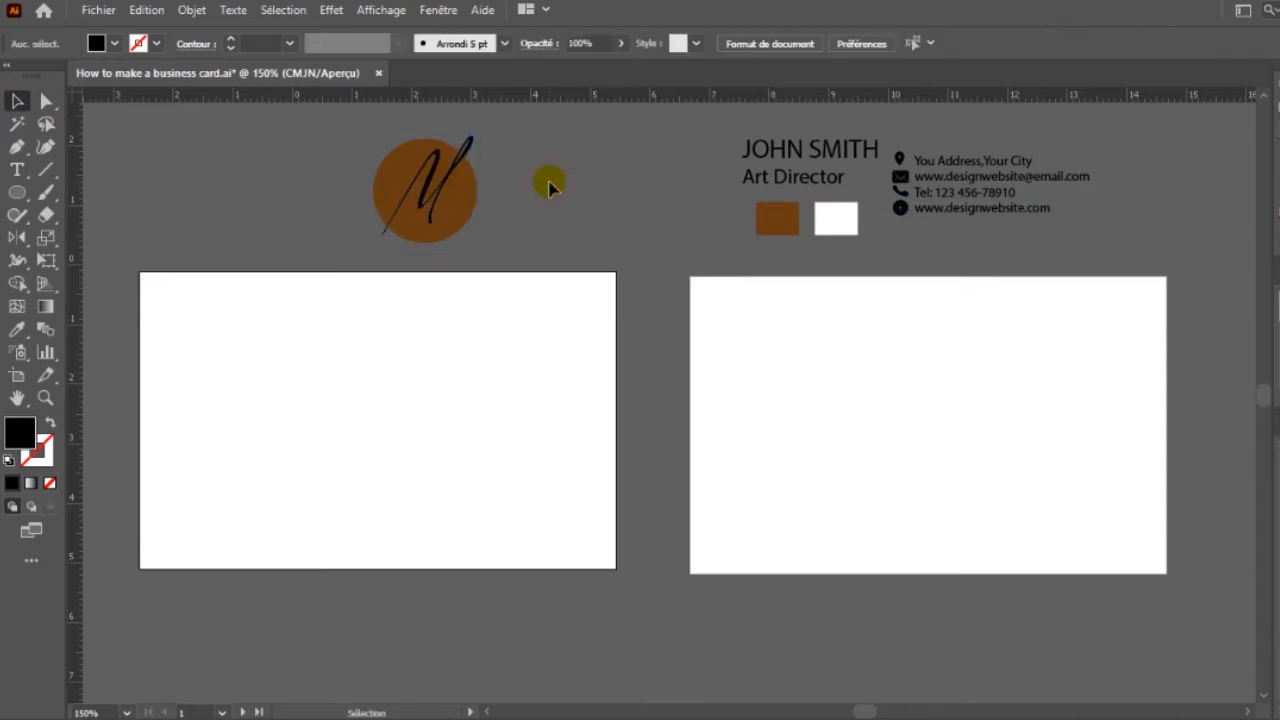
pyautogui.click(445, 187)
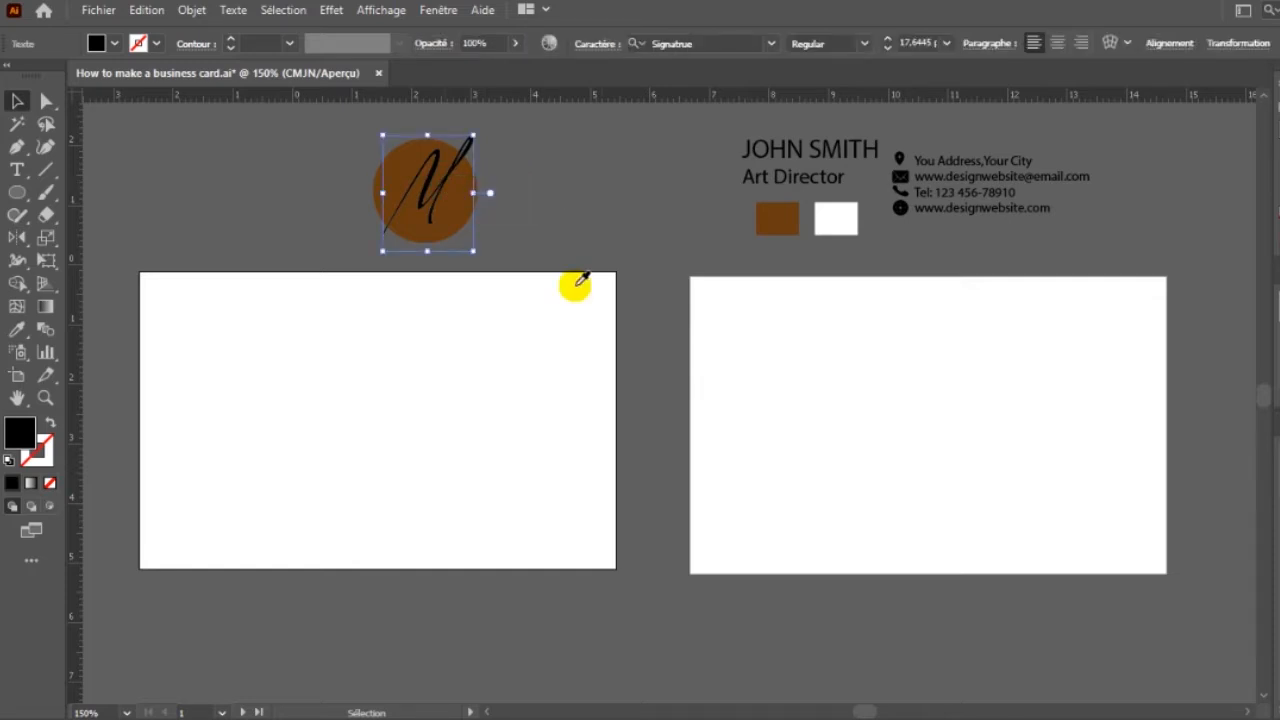
pyautogui.press('i')
pyautogui.click(537, 409)
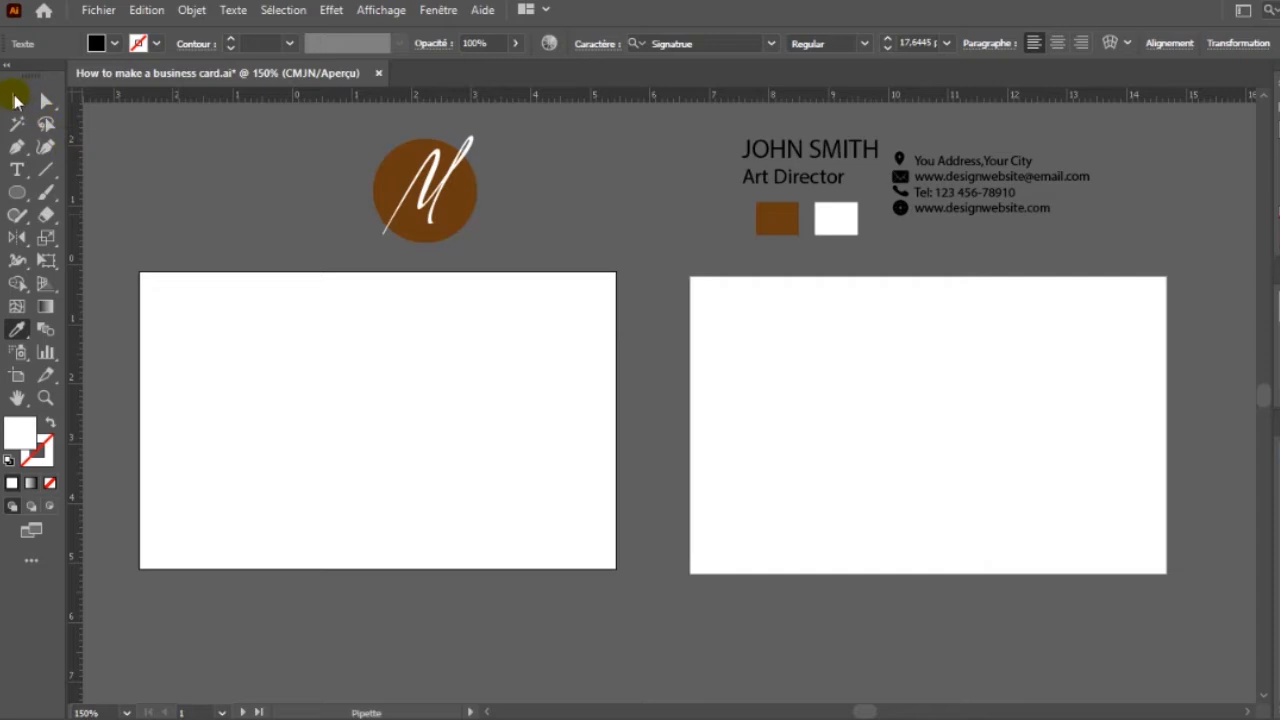
pyautogui.click(17, 100)
pyautogui.click(518, 178)
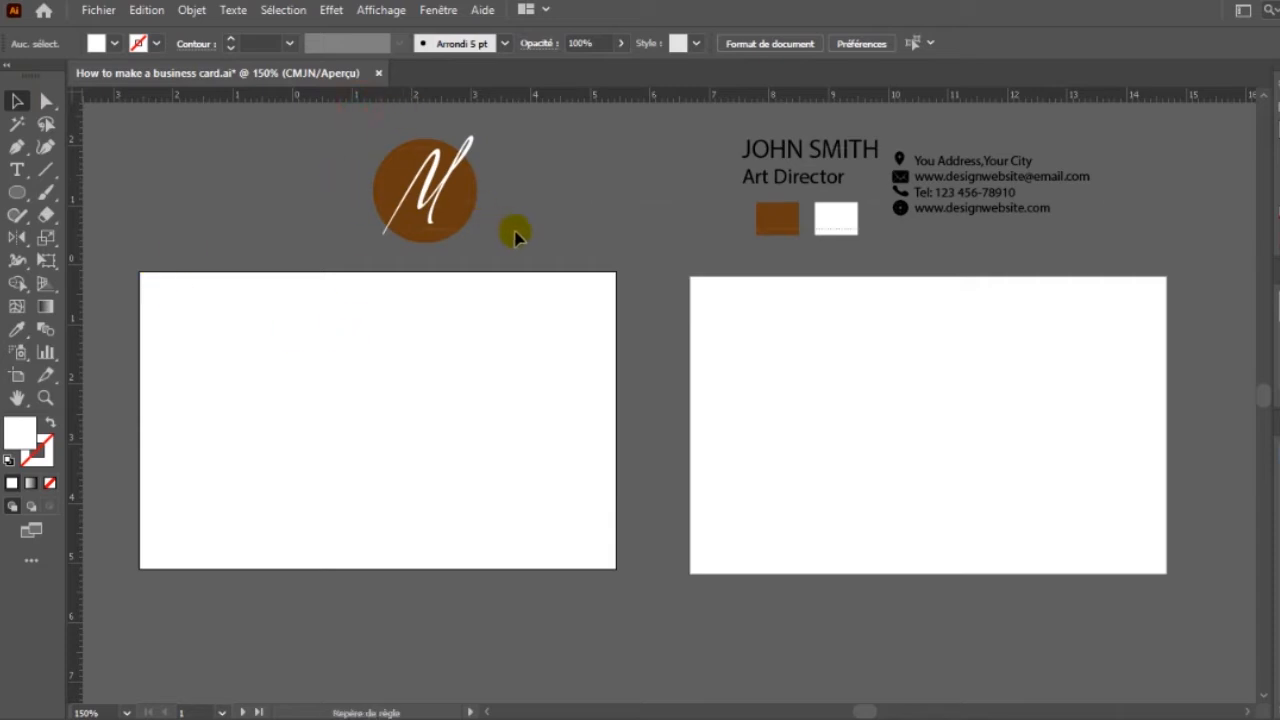
pyautogui.moveTo(514, 231); pyautogui.dragTo(516, 232)
pyautogui.press('Delete')
# Scale the M letter and brown circle down together and place them above the first card's upper-right corner
pyautogui.click(343, 160)
pyautogui.click(478, 222)
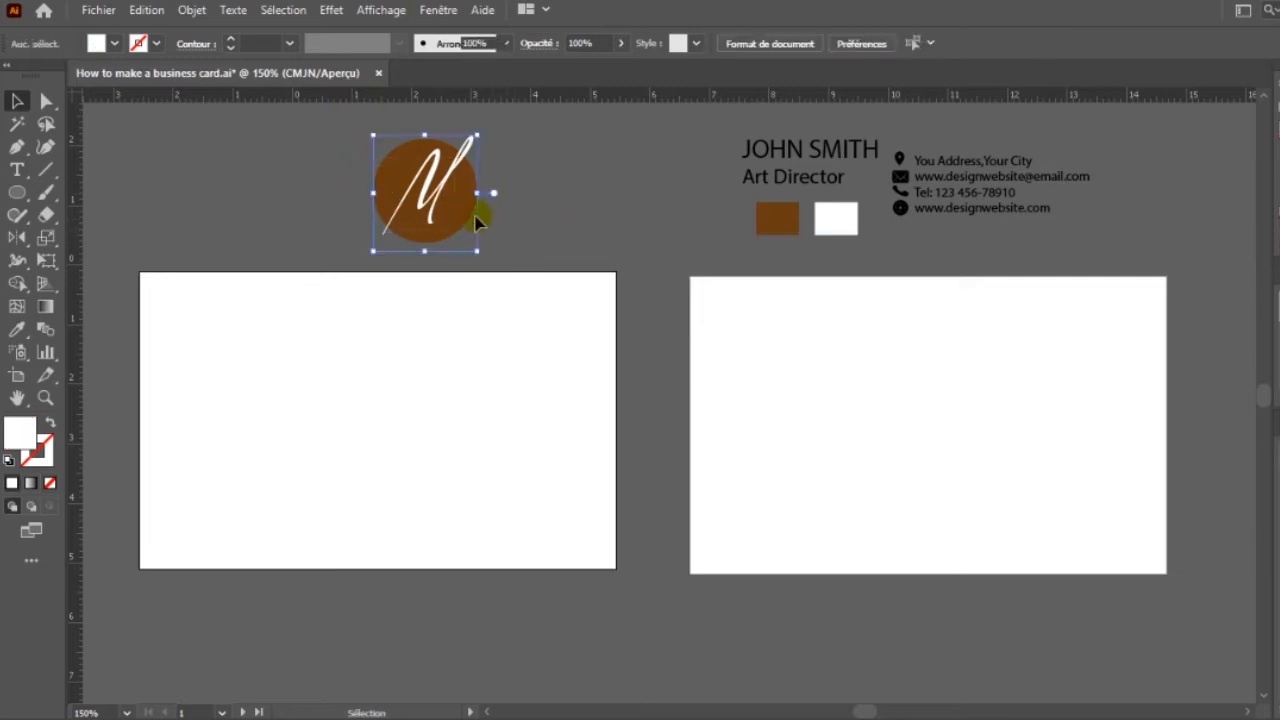
pyautogui.moveTo(480, 256); pyautogui.dragTo(621, 190)
pyautogui.moveTo(1044, 517); pyautogui.dragTo(1044, 517)
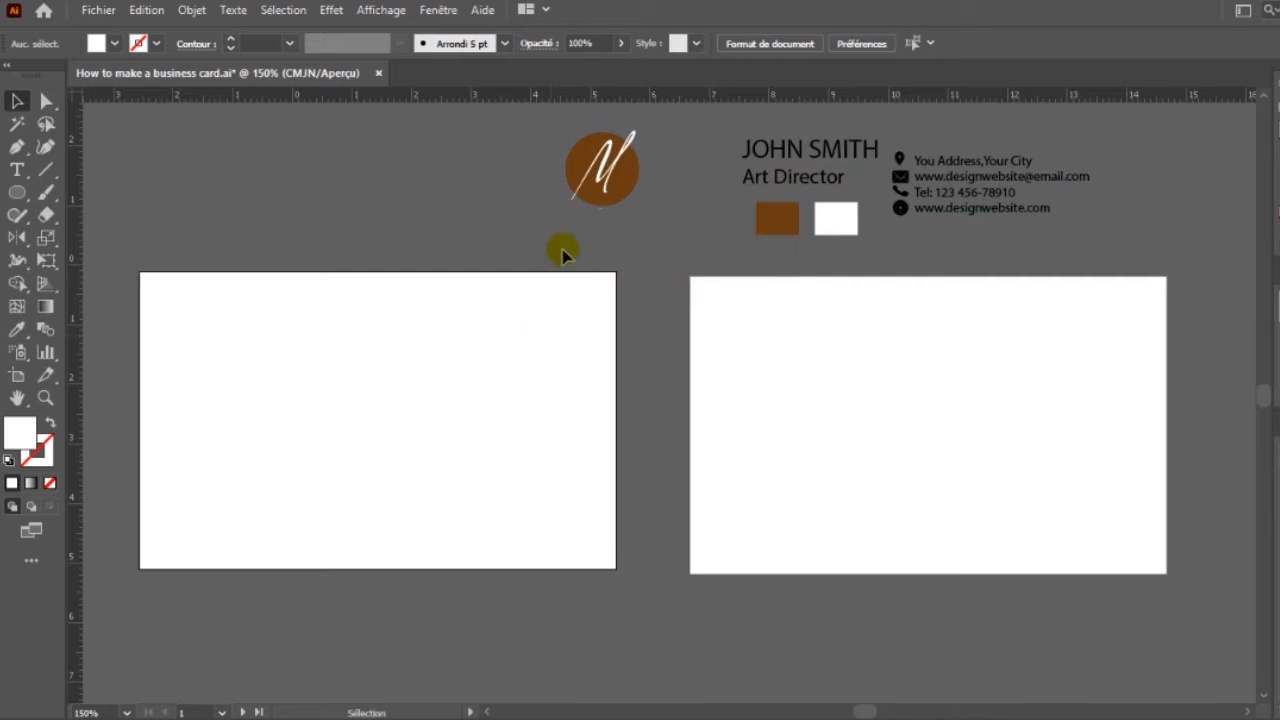
# Shrink the white M letter so it fits entirely inside the brown logo circle
pyautogui.click(624, 158)
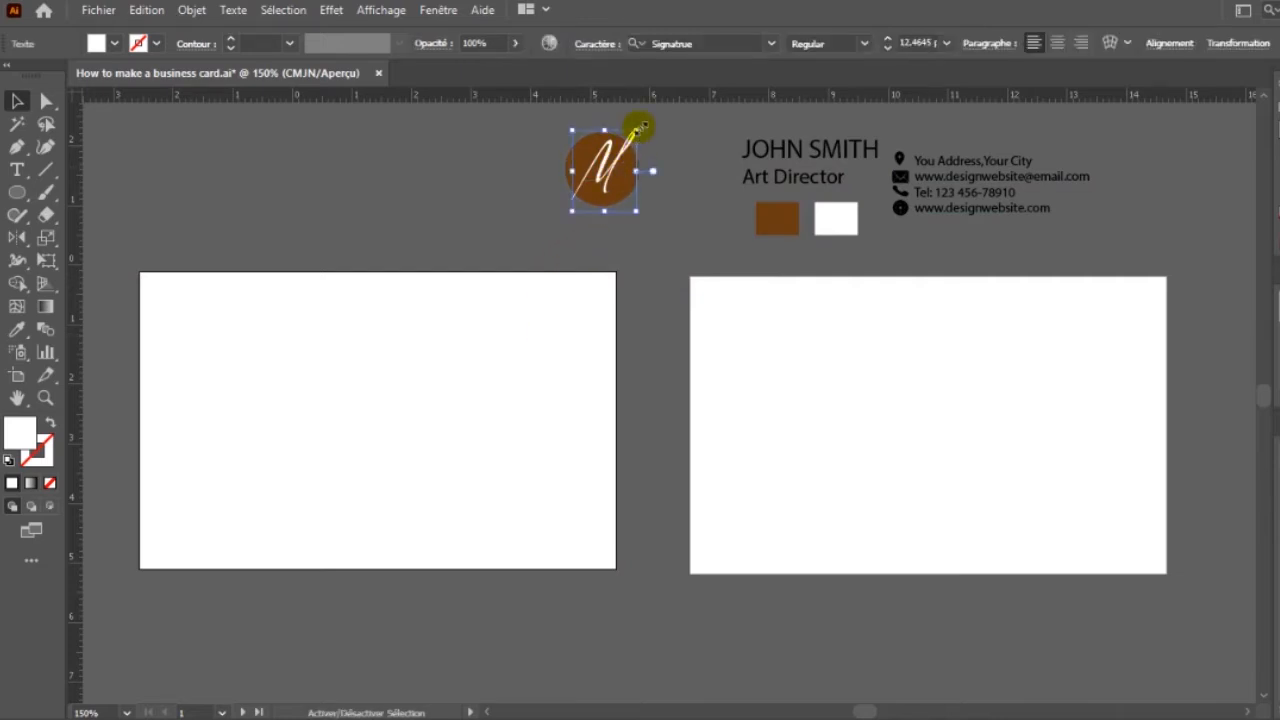
pyautogui.moveTo(640, 126); pyautogui.dragTo(628, 144)
pyautogui.click(651, 126)
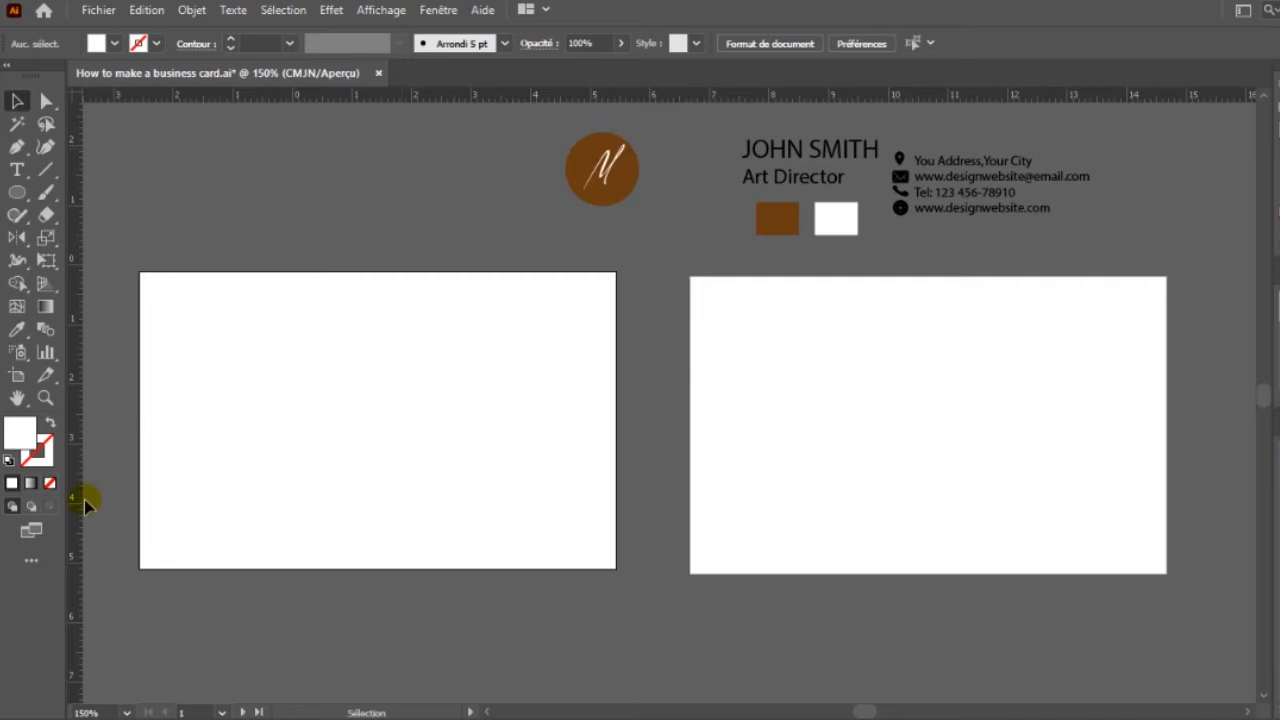
# Draw a rectangle that covers the whole first card
pyautogui.click(20, 192)
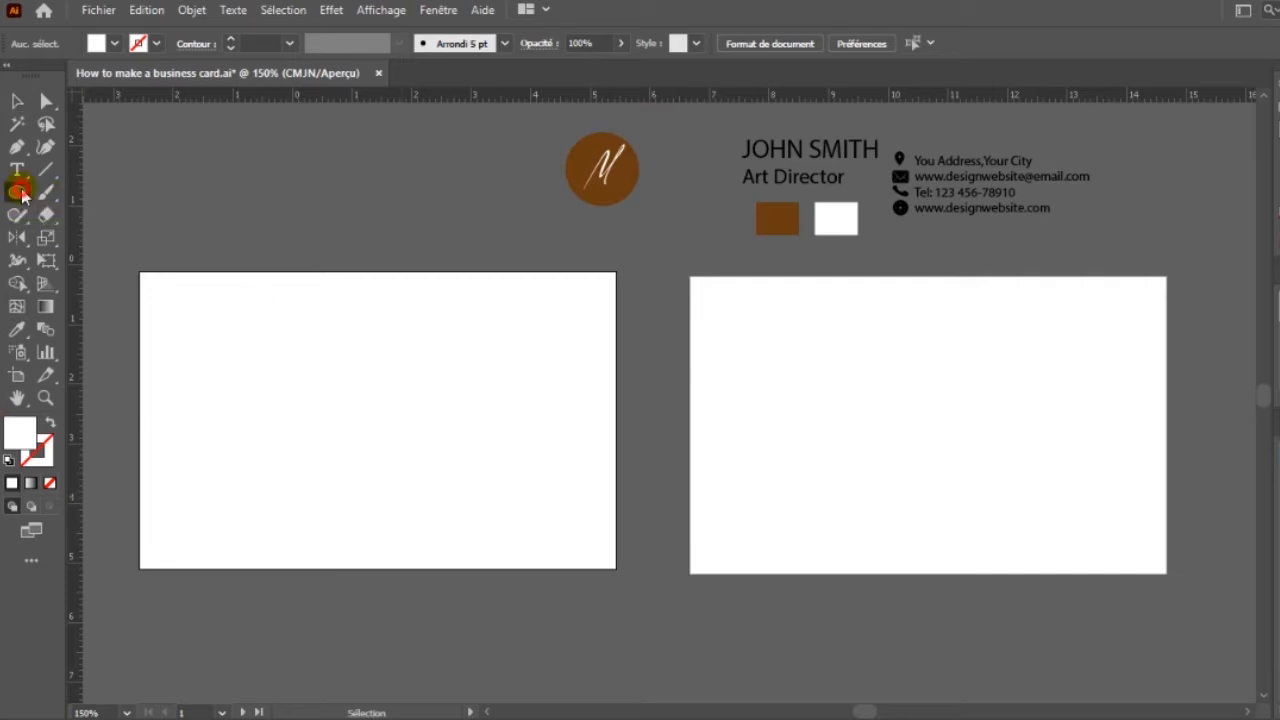
pyautogui.moveTo(22, 194); pyautogui.dragTo(86, 191)
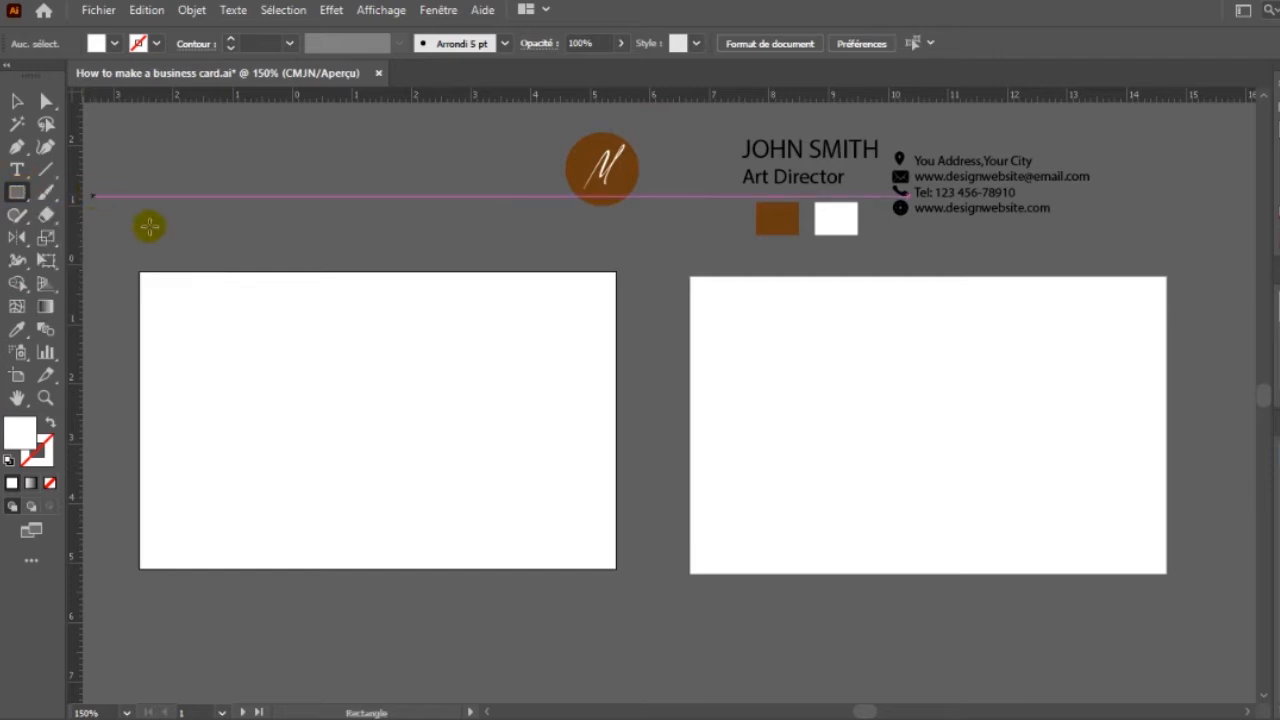
pyautogui.moveTo(140, 270); pyautogui.dragTo(616, 568)
# Try the logo's brown as the card rectangle's fill and recolour it with white sampled from the second card
pyautogui.press('i')
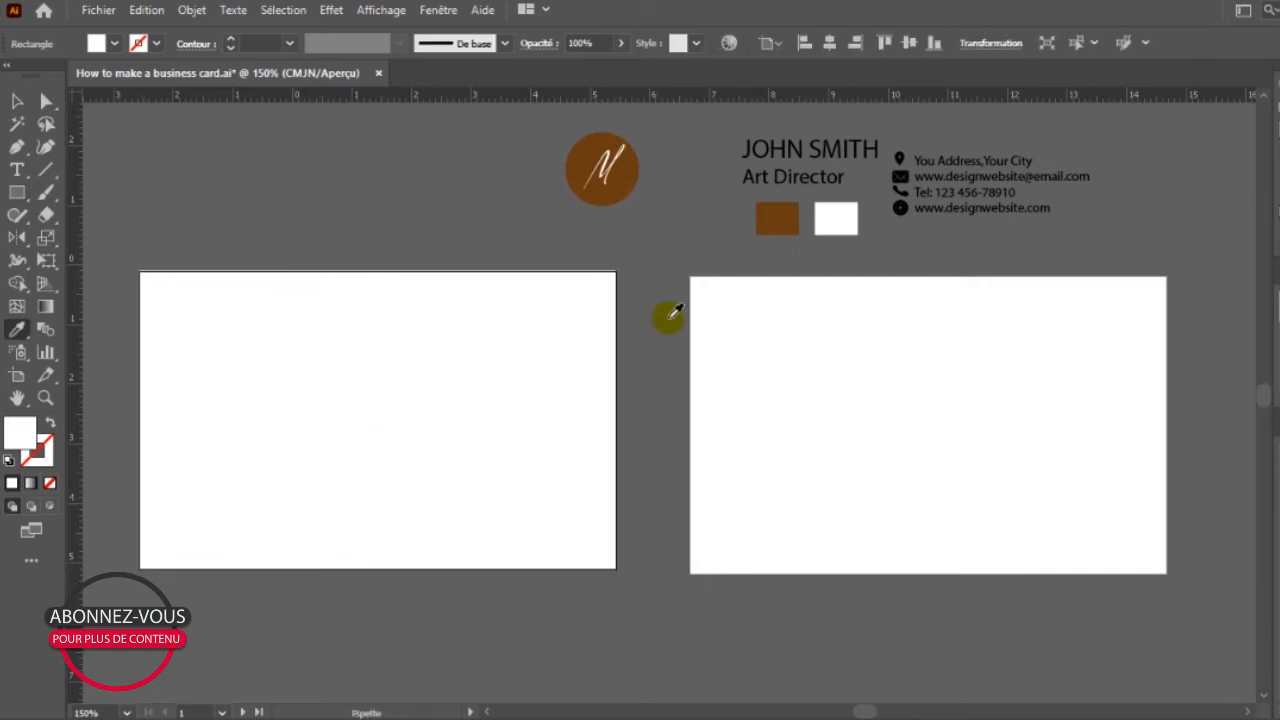
pyautogui.click(634, 178)
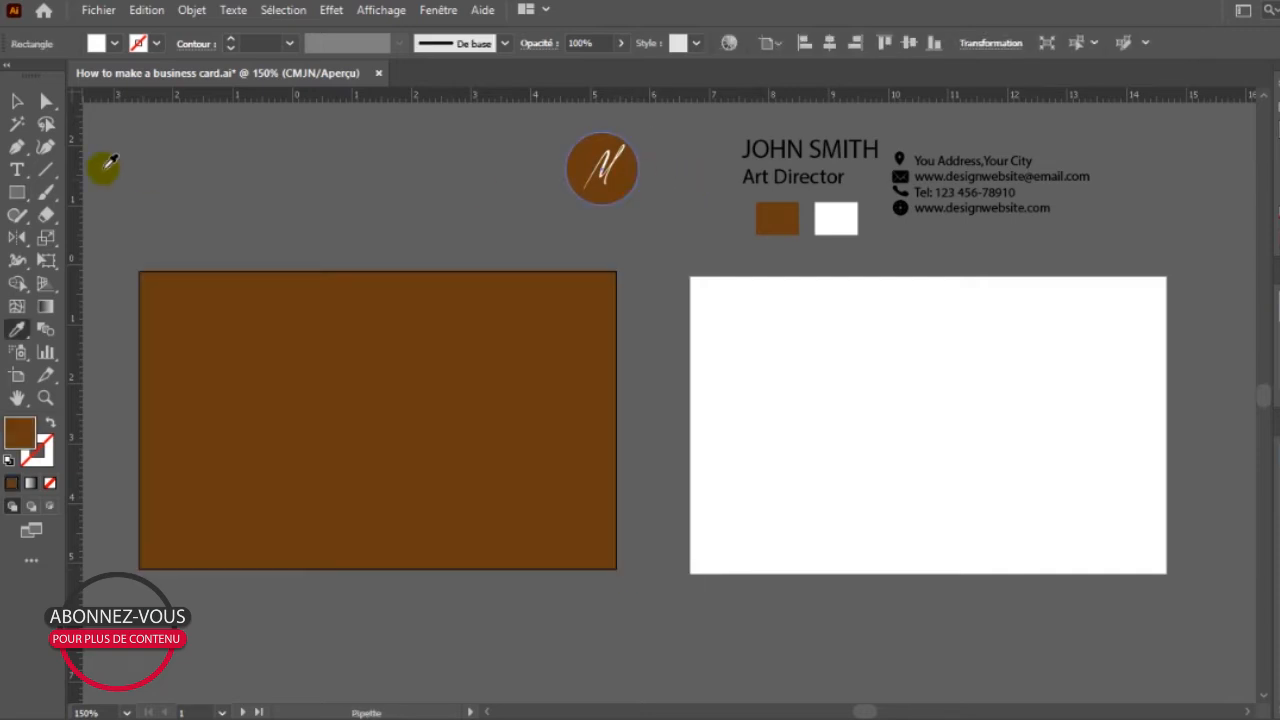
pyautogui.click(15, 100)
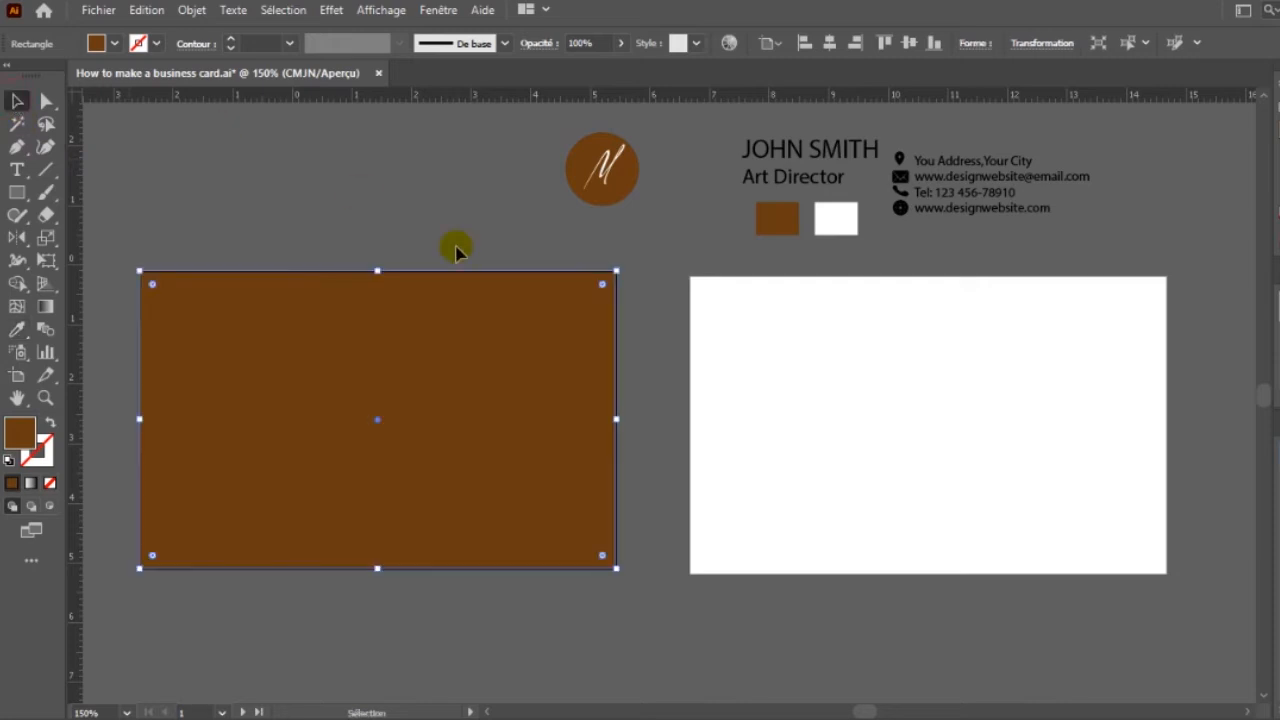
pyautogui.press('i')
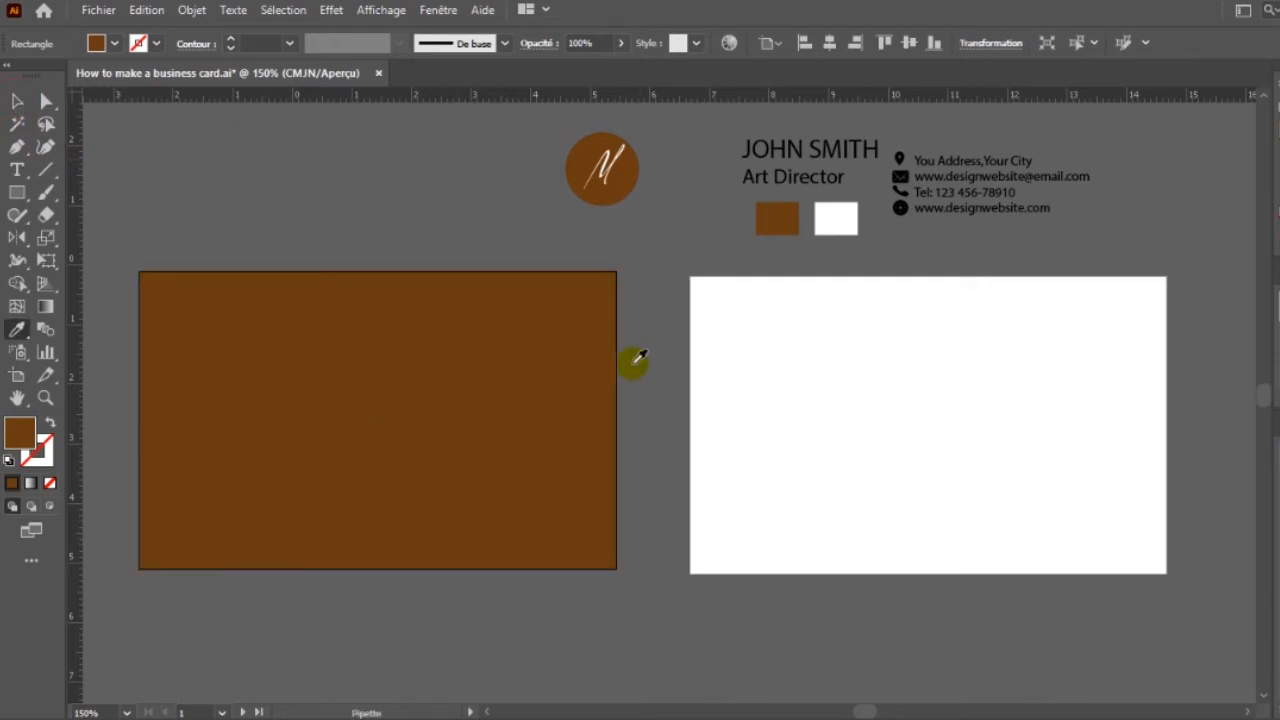
pyautogui.click(786, 386)
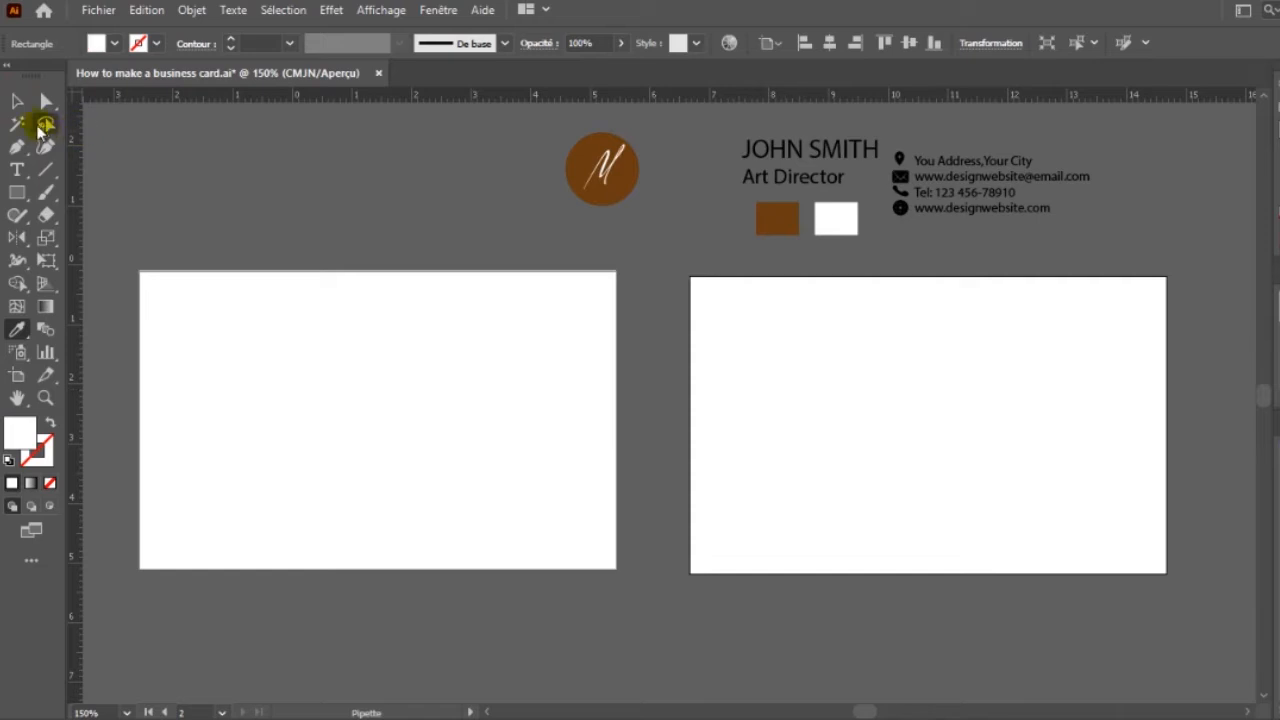
# Draw a banner rectangle overhanging the first card's upper edge and sides, and fill it with the sampled brown swatch colour
pyautogui.click(18, 191)
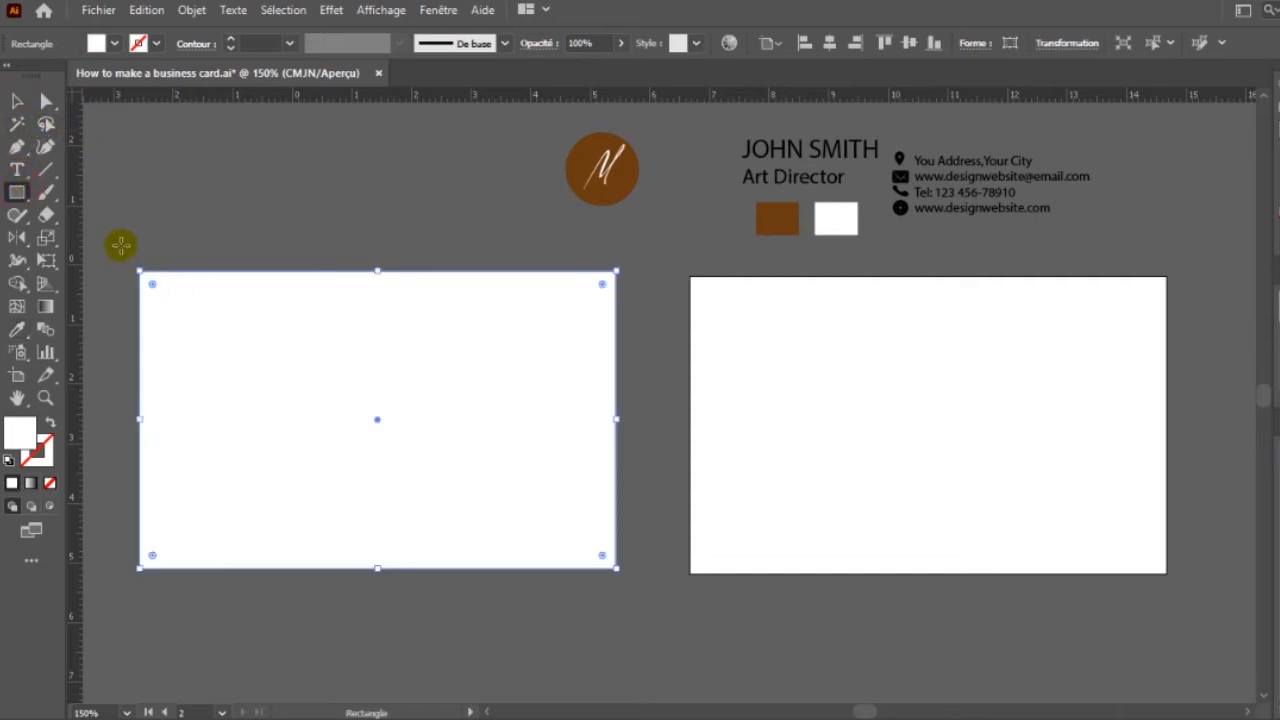
pyautogui.moveTo(119, 242); pyautogui.dragTo(649, 333)
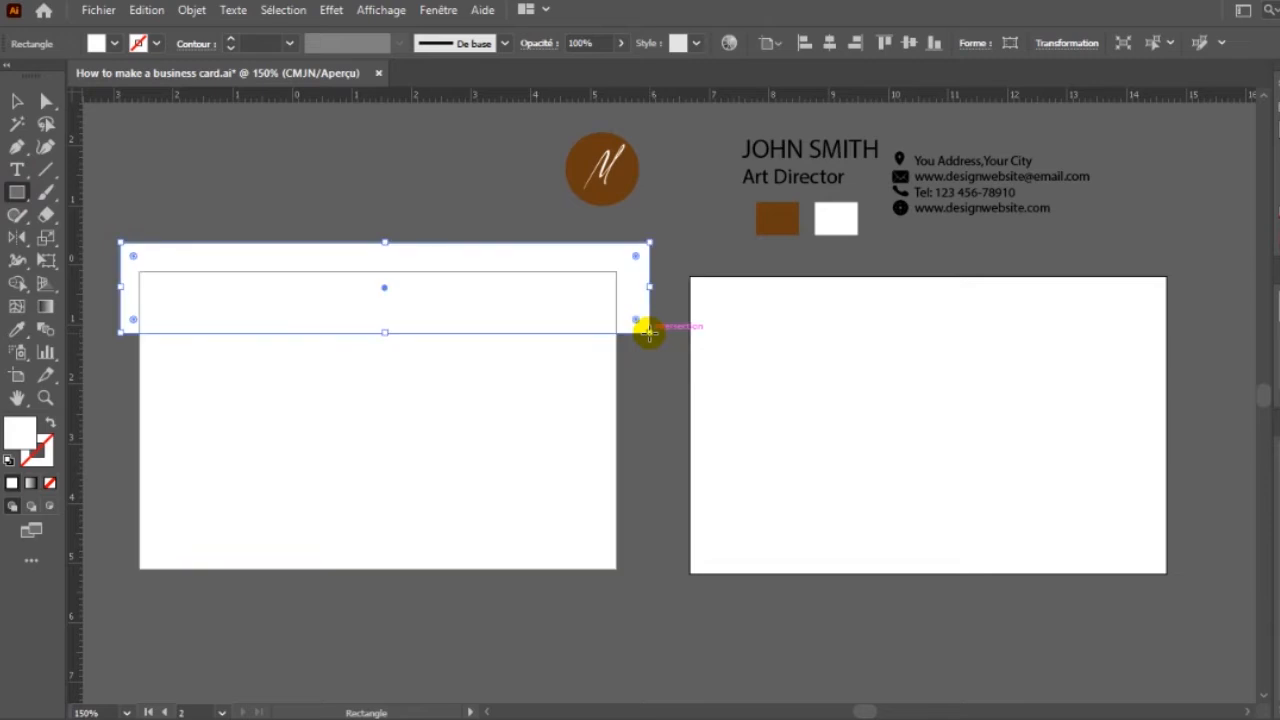
pyautogui.press('i')
pyautogui.click(782, 214)
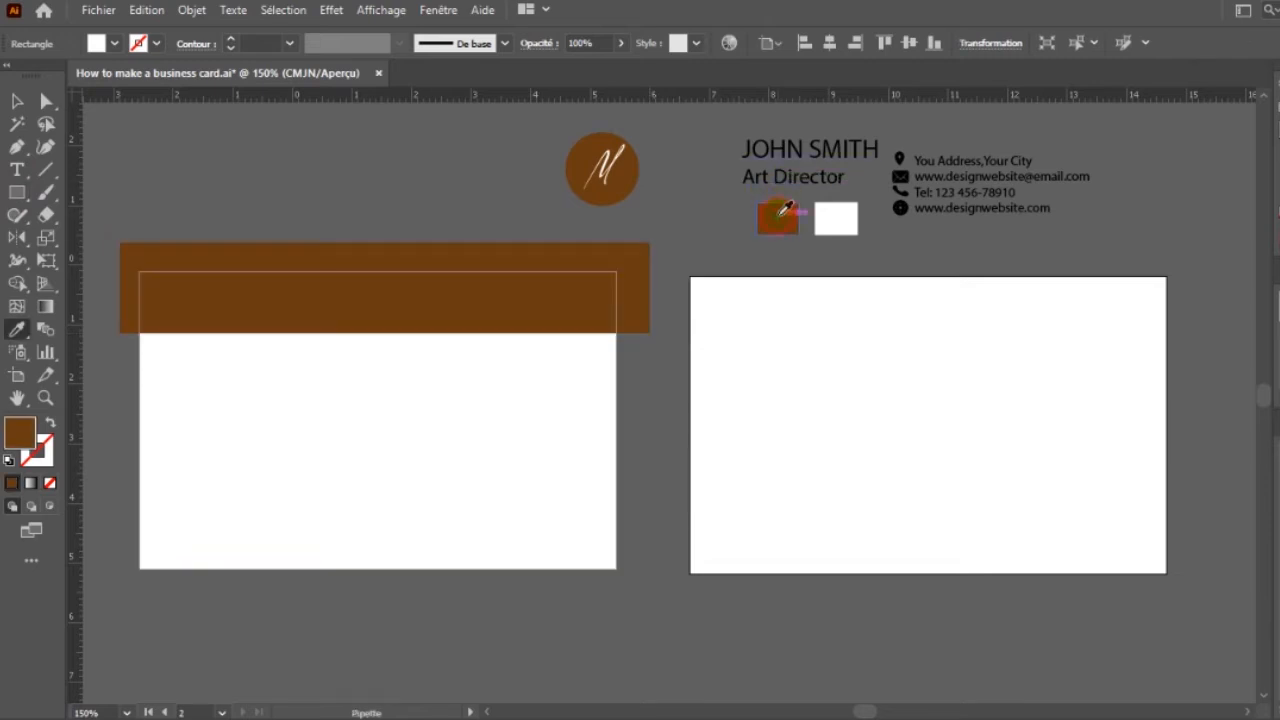
# Extend the brown banner slightly outward past the card's left edge and downward over the card
pyautogui.click(17, 100)
pyautogui.click(155, 328)
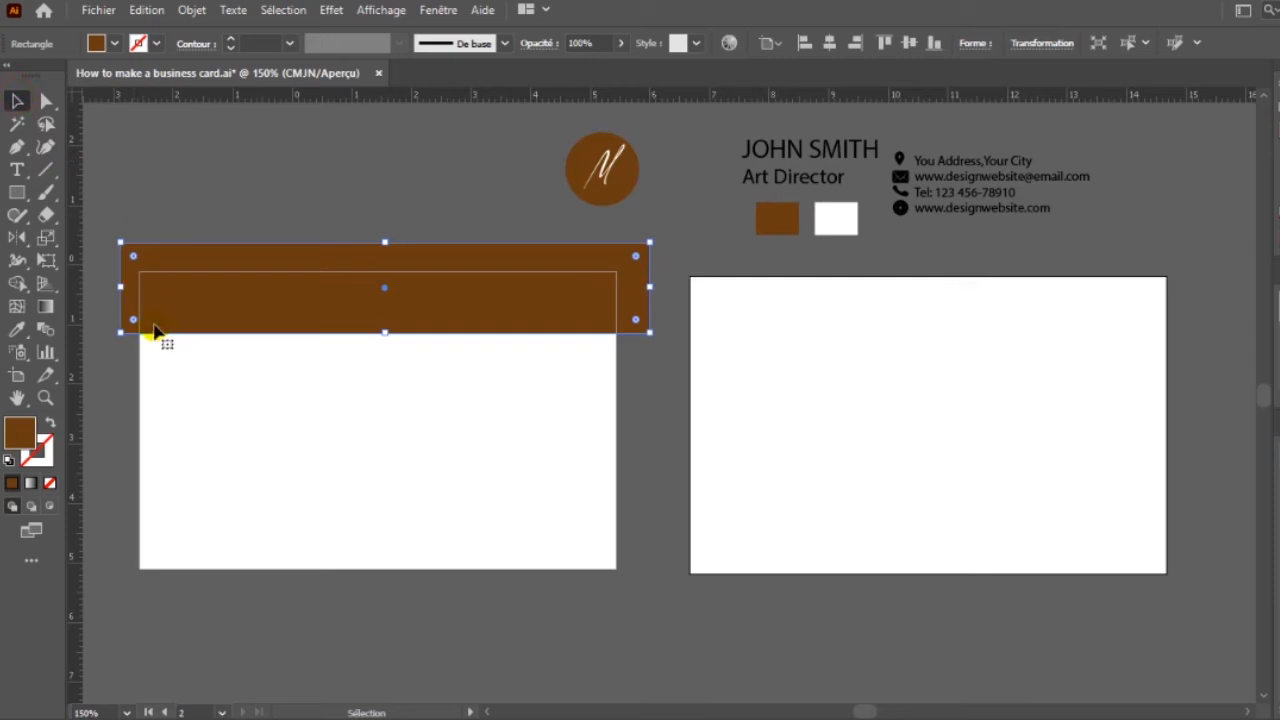
pyautogui.moveTo(120, 286); pyautogui.dragTo(112, 286)
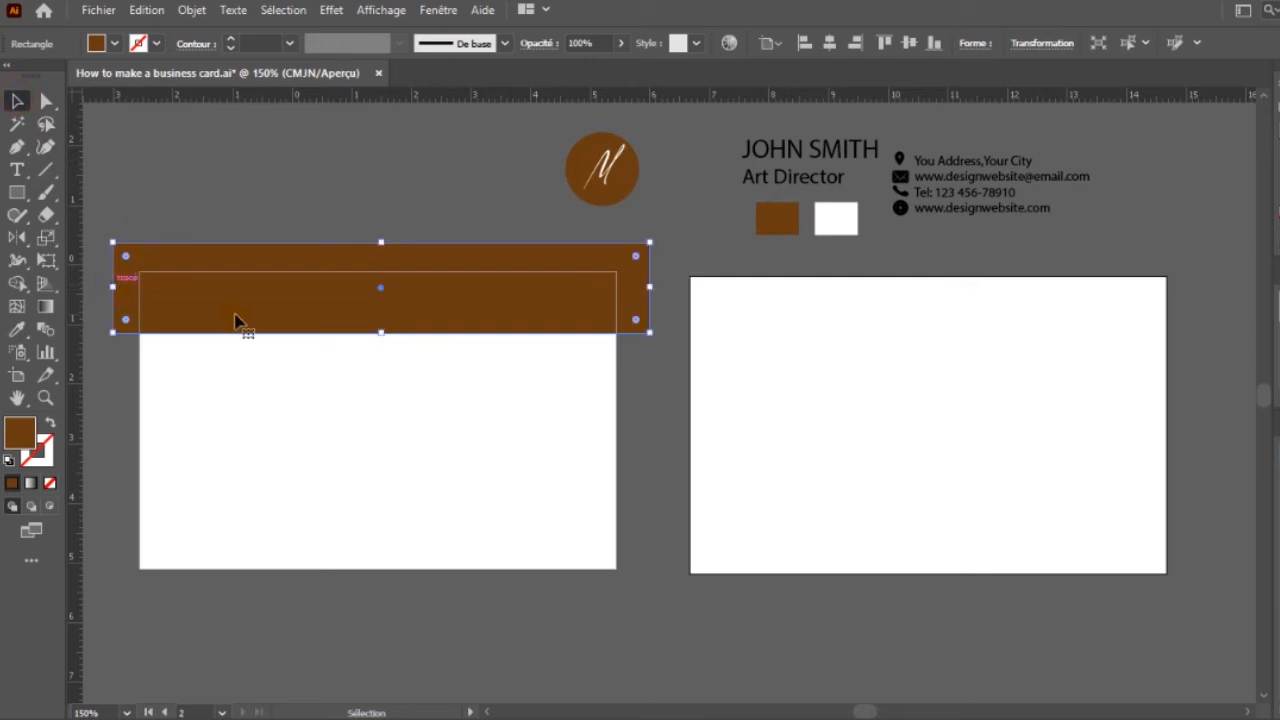
pyautogui.moveTo(383, 334); pyautogui.dragTo(564, 380)
# Draw a large brown circle overlapping the first card's left half and banner, and shift it slightly upward
pyautogui.press('h')
pyautogui.moveTo(21, 205); pyautogui.dragTo(85, 234)
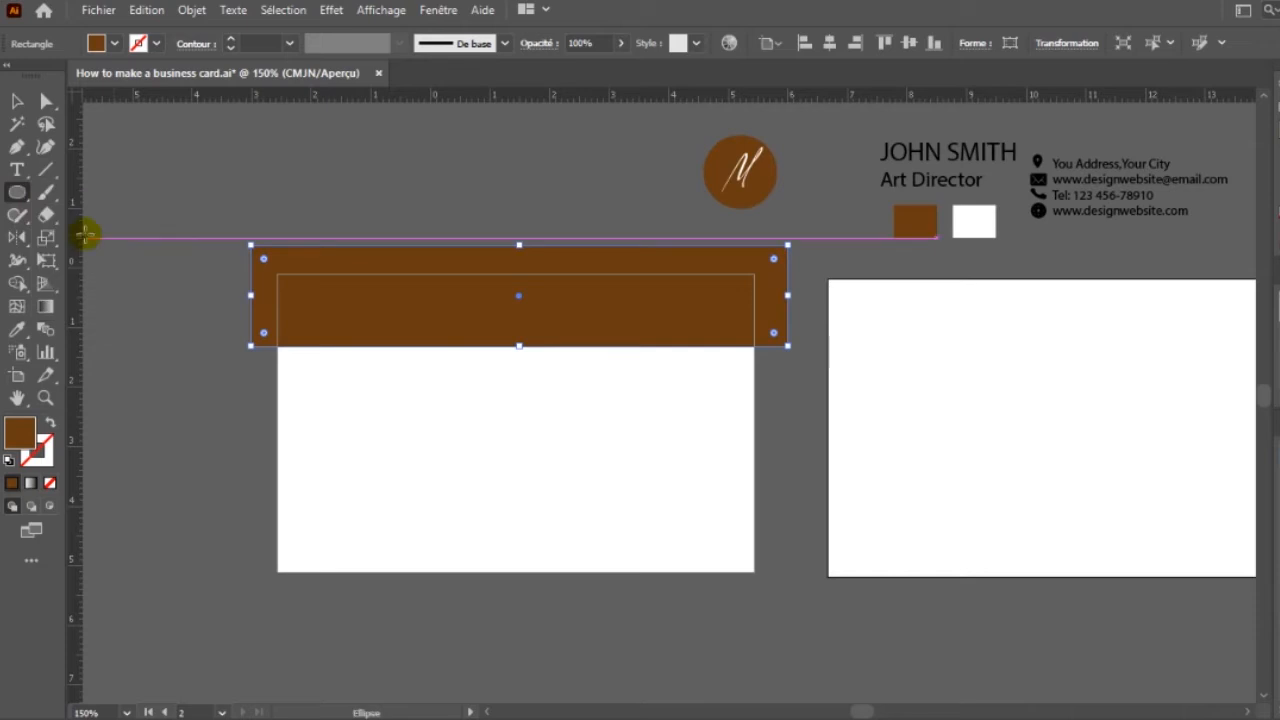
pyautogui.moveTo(172, 221); pyautogui.dragTo(507, 461)
pyautogui.click(14, 100)
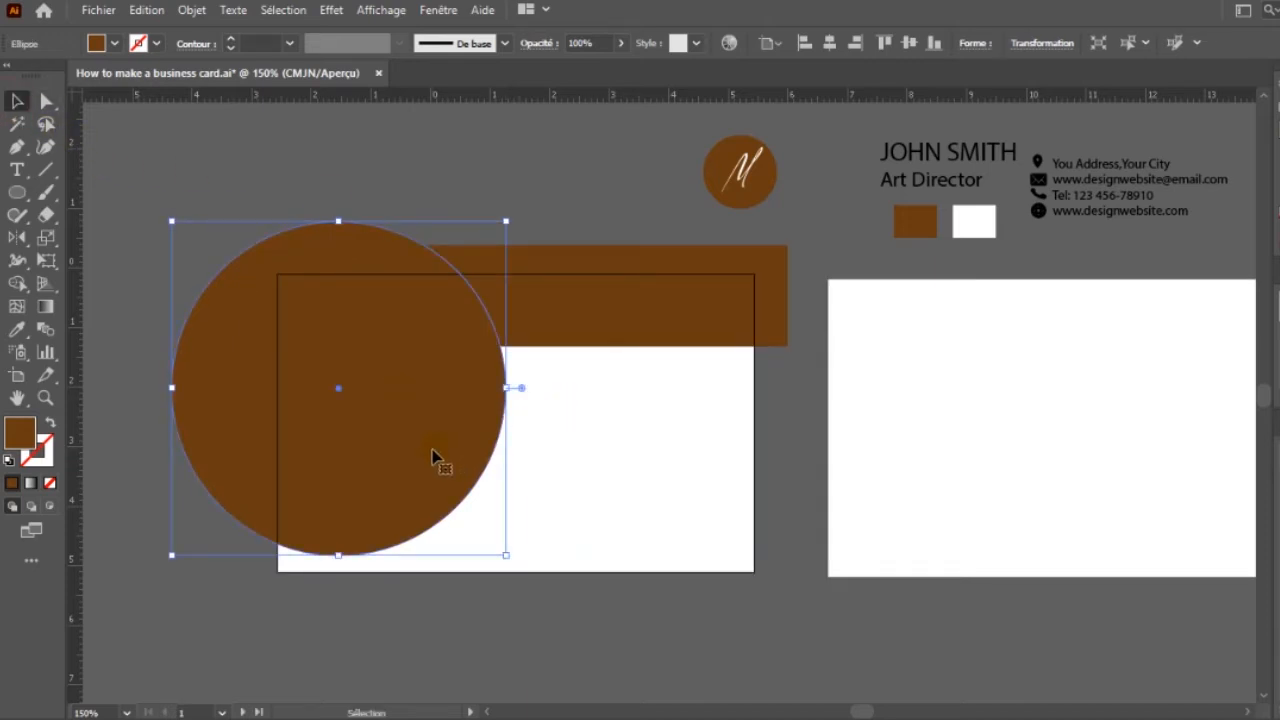
pyautogui.moveTo(433, 455); pyautogui.dragTo(434, 442)
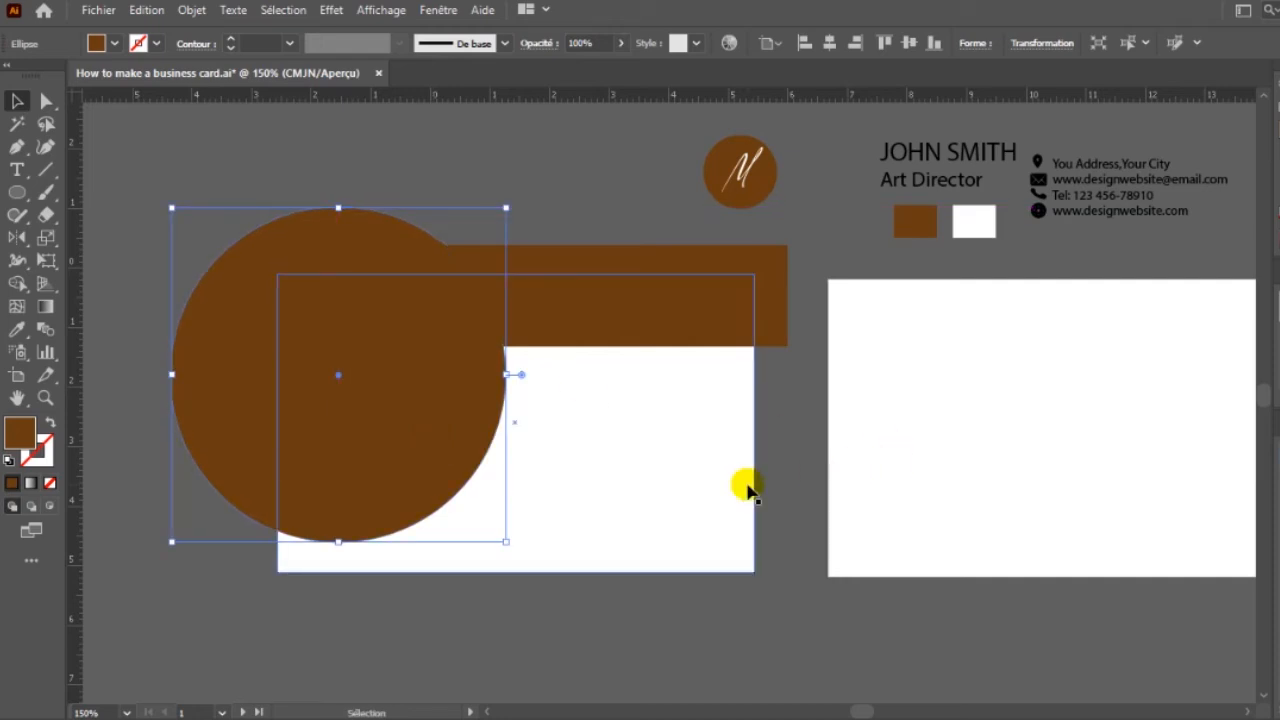
# Set the large circle's fill to the darker brown #512c0b
pyautogui.click(357, 245)
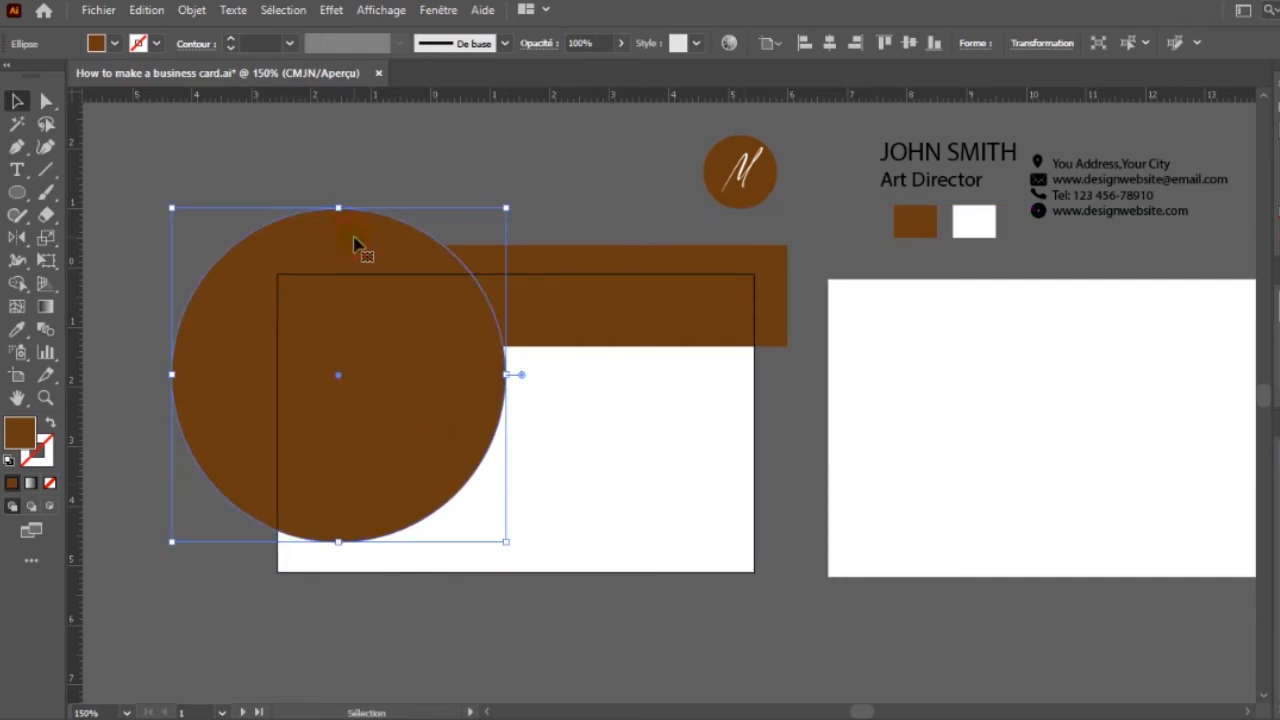
pyautogui.doubleClick(20, 432)
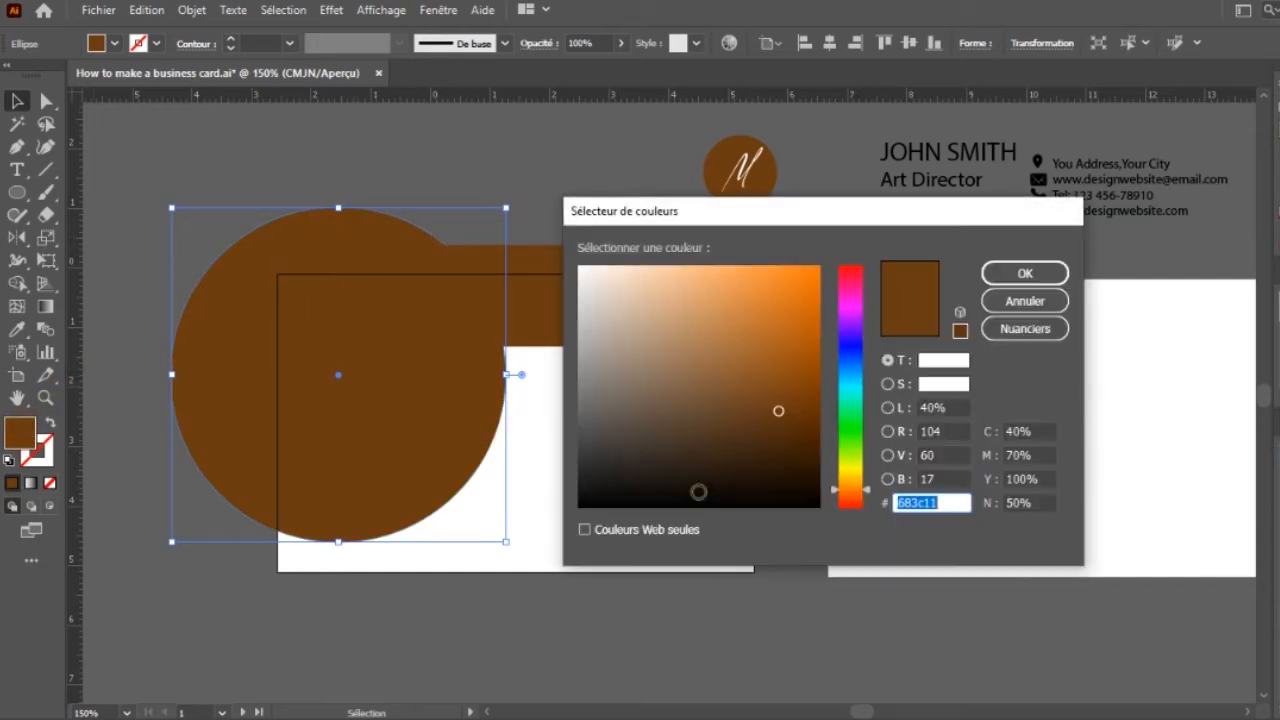
pyautogui.click(790, 429)
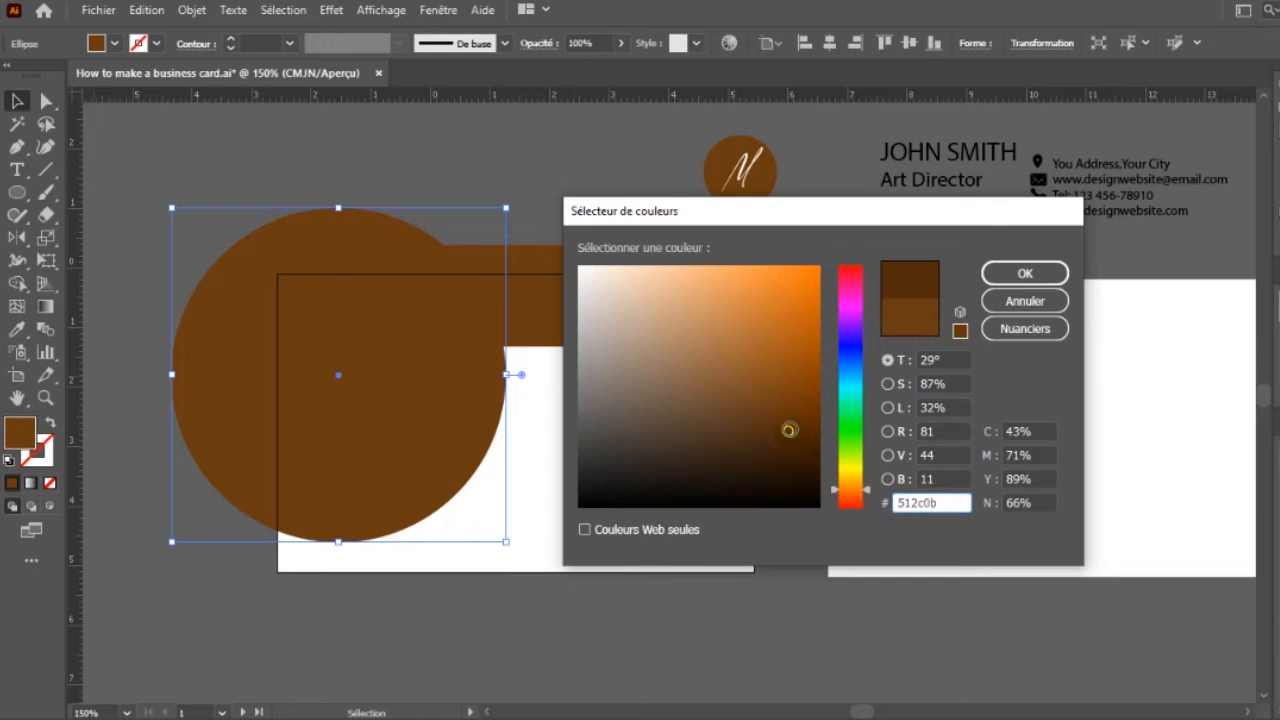
pyautogui.click(1015, 273)
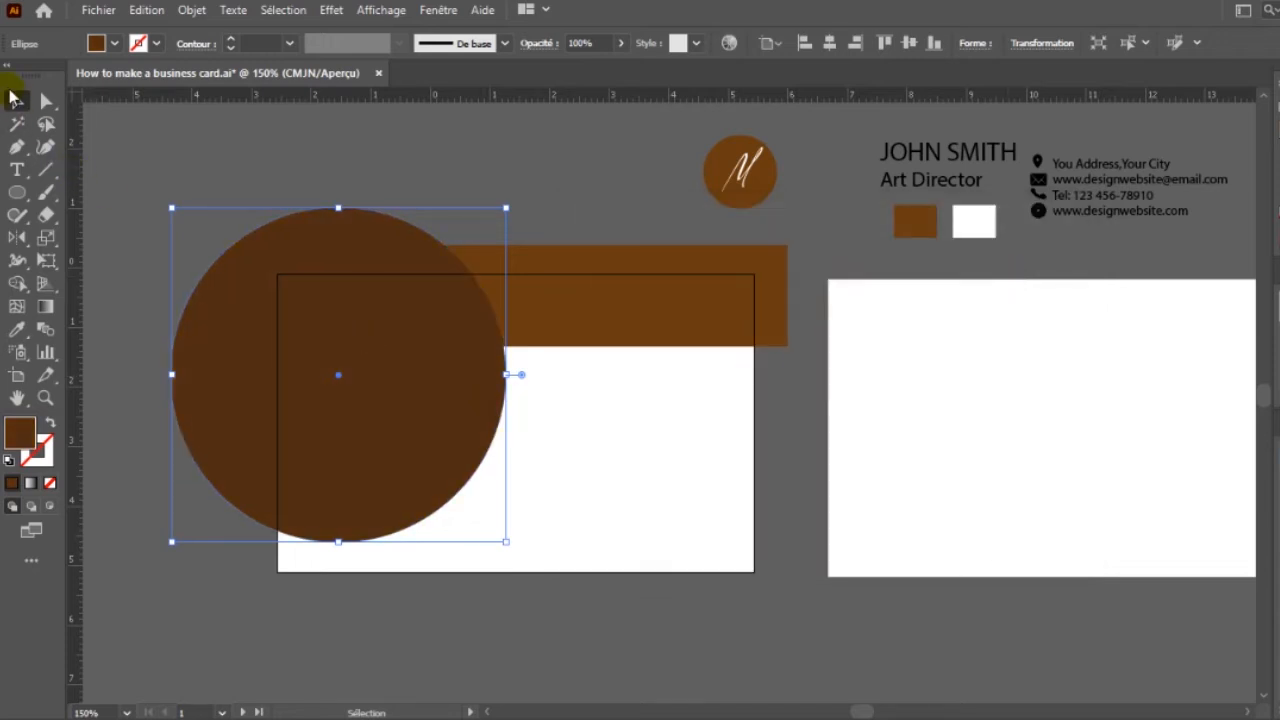
# Select the first card, banner and large circle together, and use Shape Builder to remove the circle's excess beyond the card and banner
pyautogui.click(16, 101)
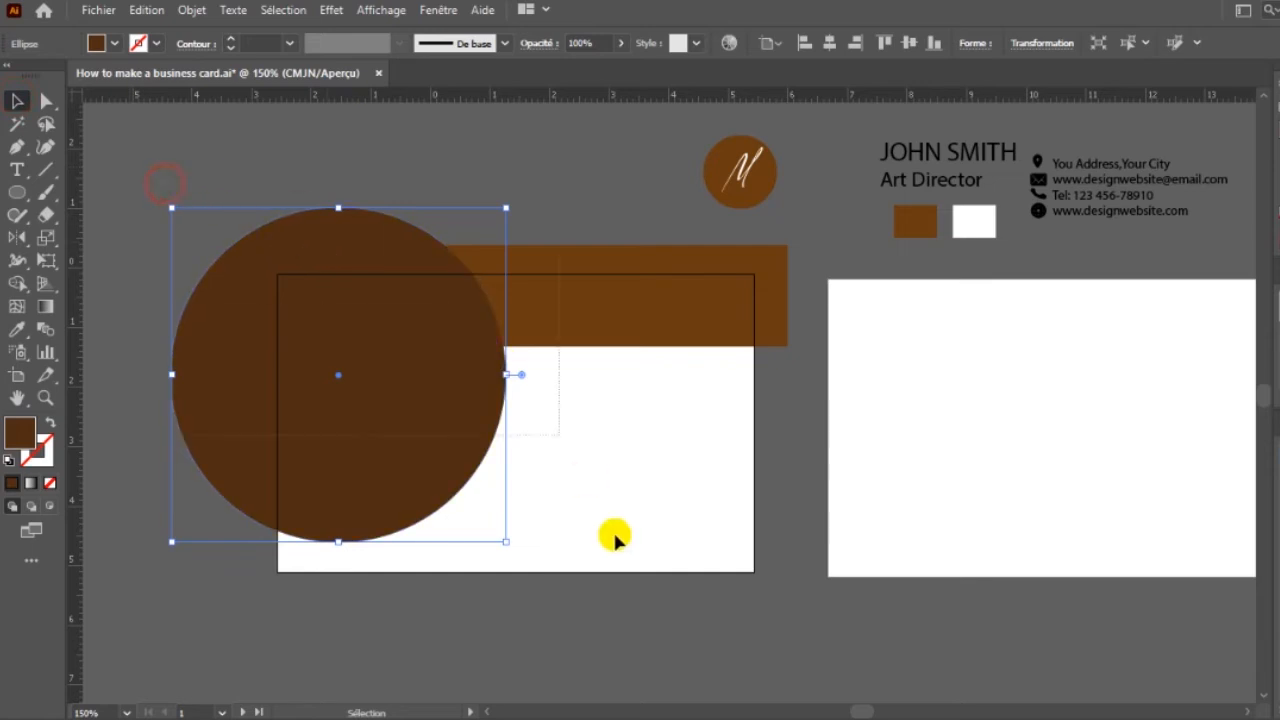
pyautogui.moveTo(698, 608)
pyautogui.mouseDown()
pyautogui.moveTo(706, 594)
pyautogui.moveTo(686, 594)
pyautogui.mouseUp()
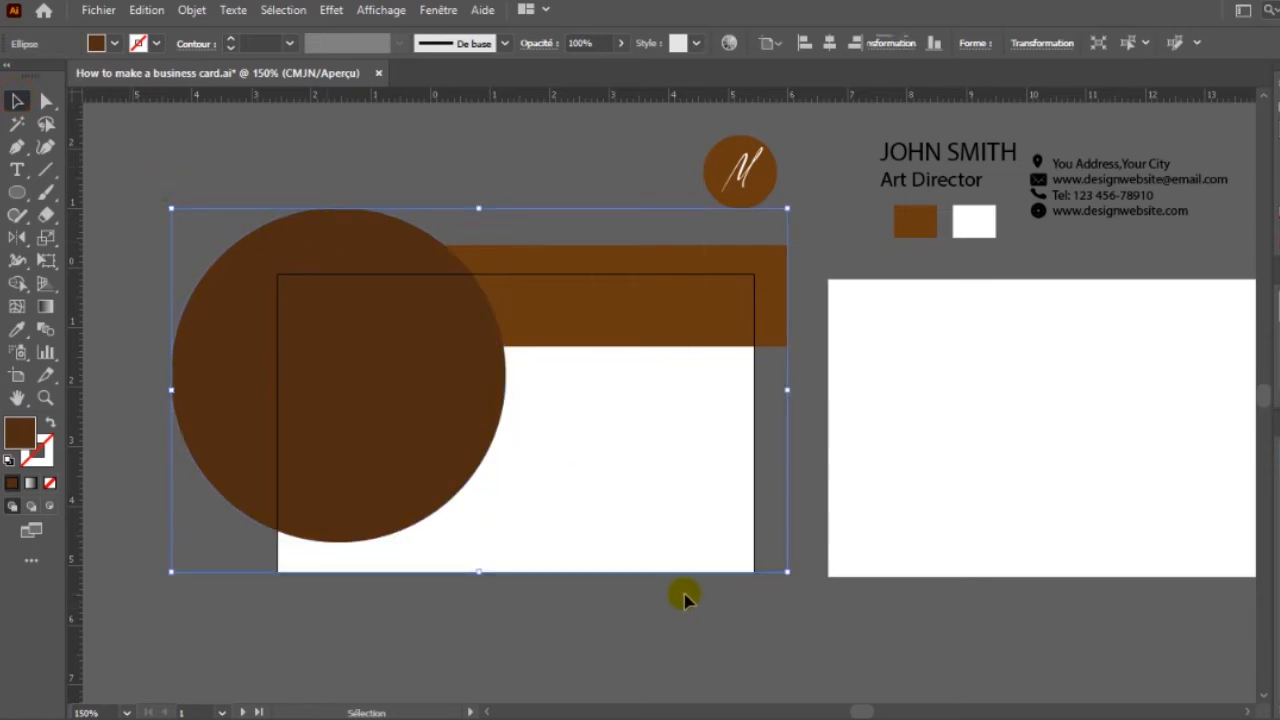
pyautogui.click(684, 597)
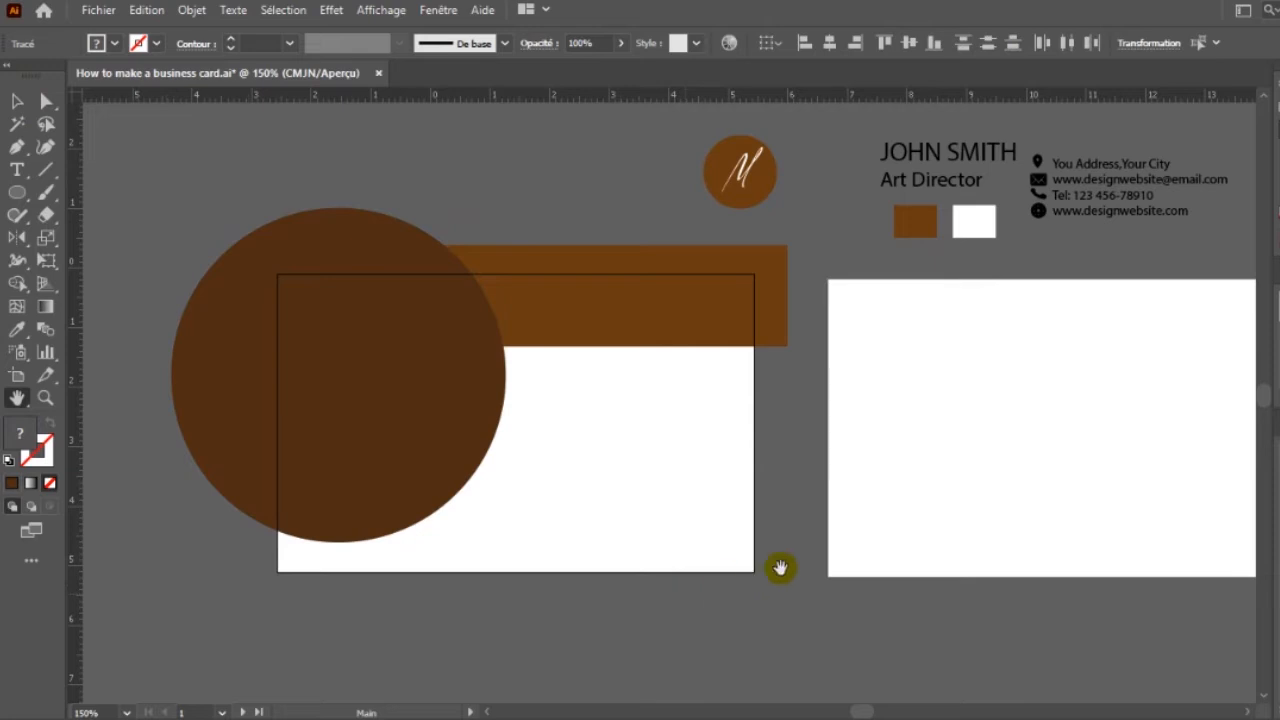
pyautogui.press('space')
pyautogui.moveTo(851, 558); pyautogui.dragTo(801, 550)
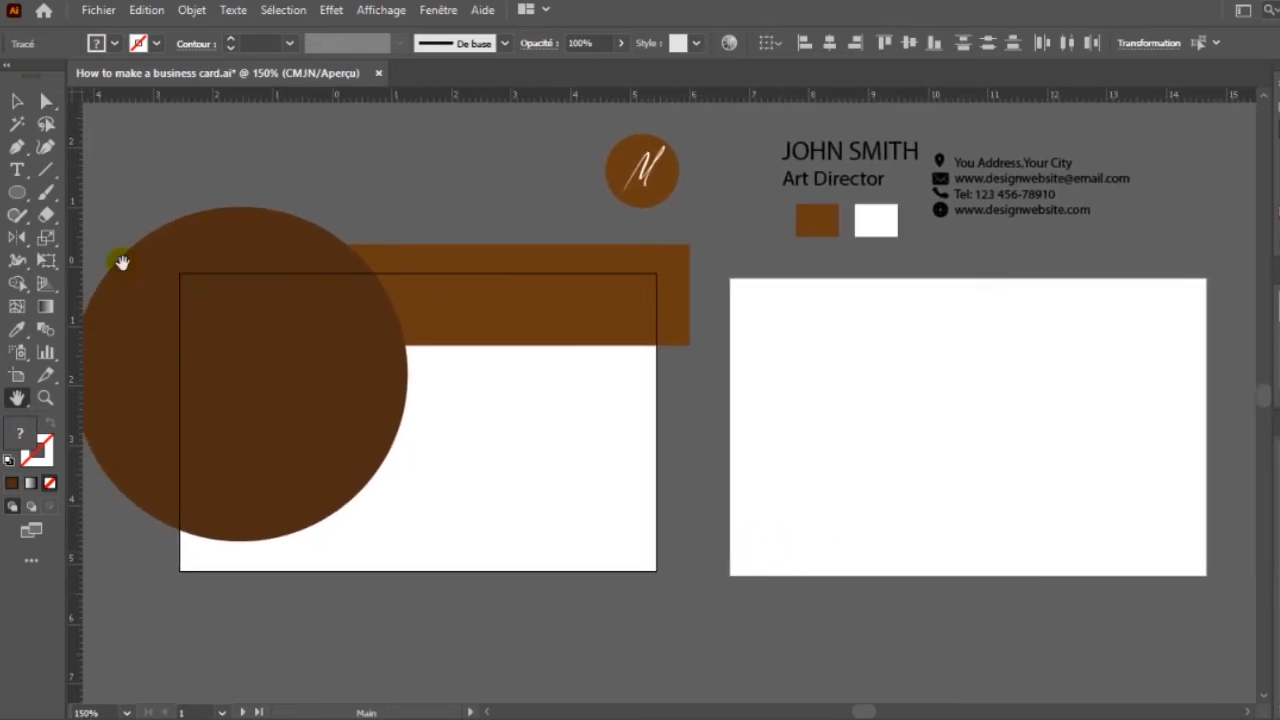
pyautogui.moveTo(784, 446); pyautogui.dragTo(797, 446)
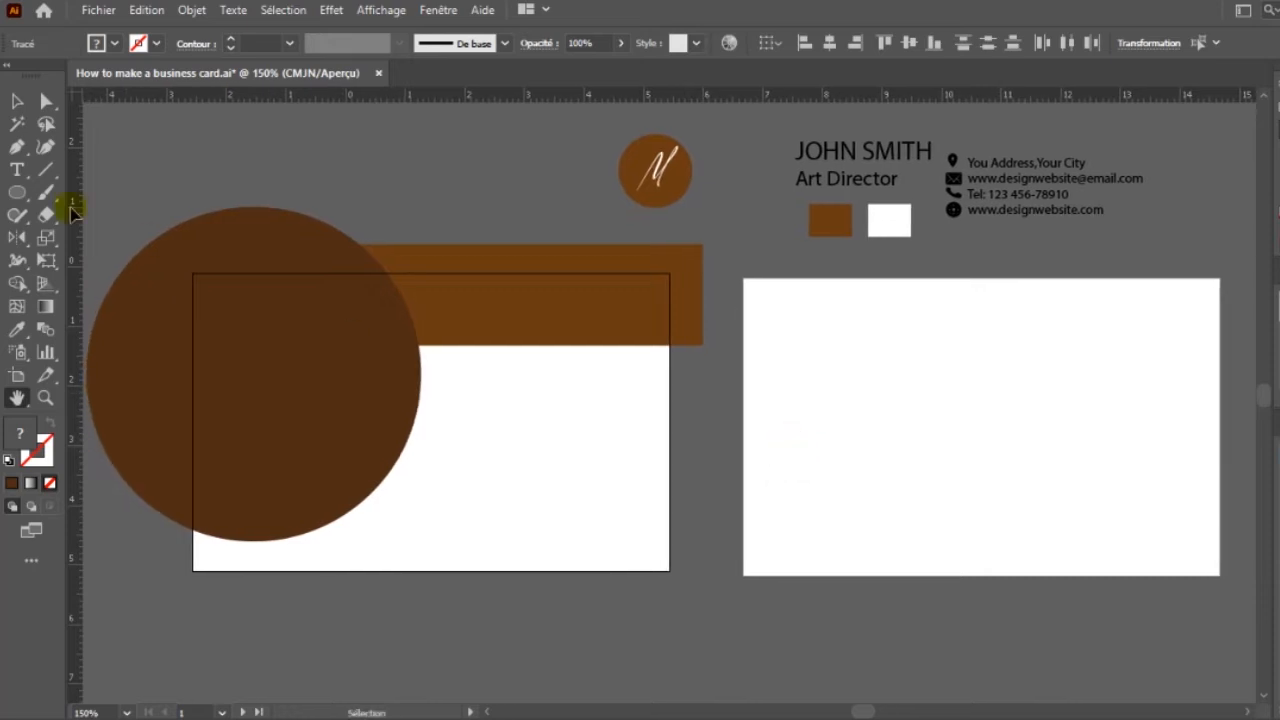
pyautogui.click(16, 102)
pyautogui.click(371, 280)
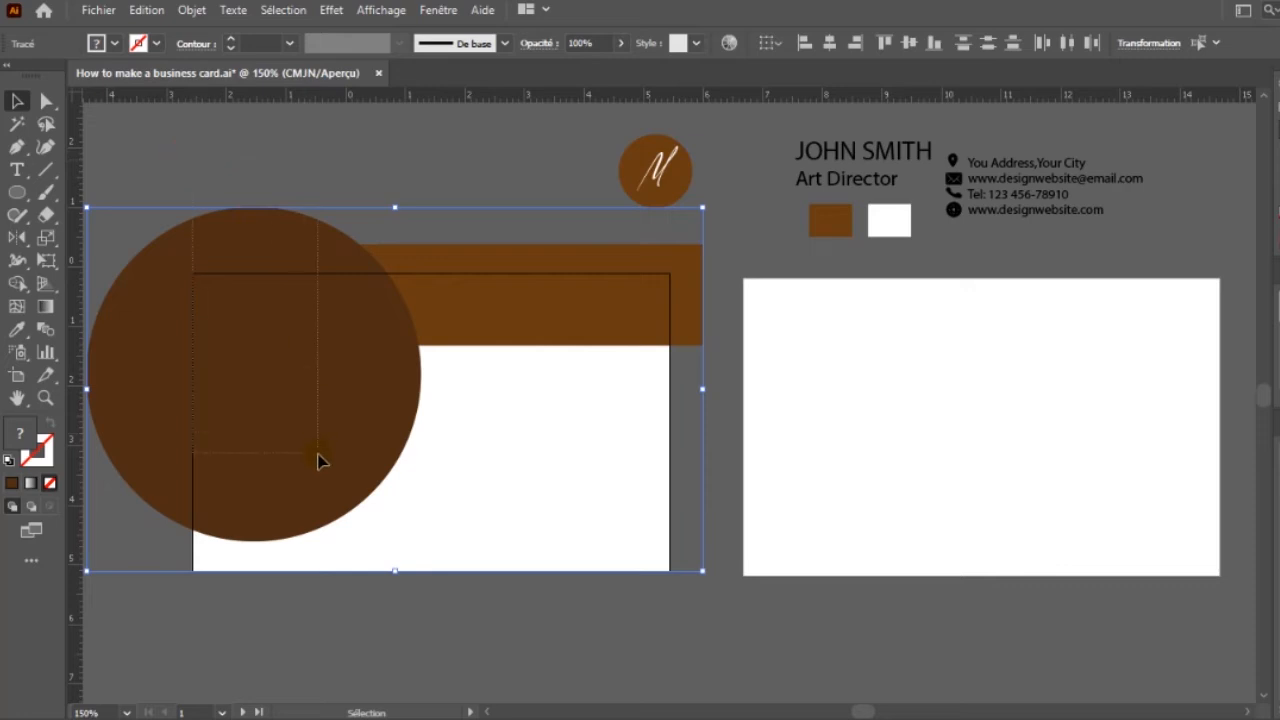
pyautogui.click(19, 284)
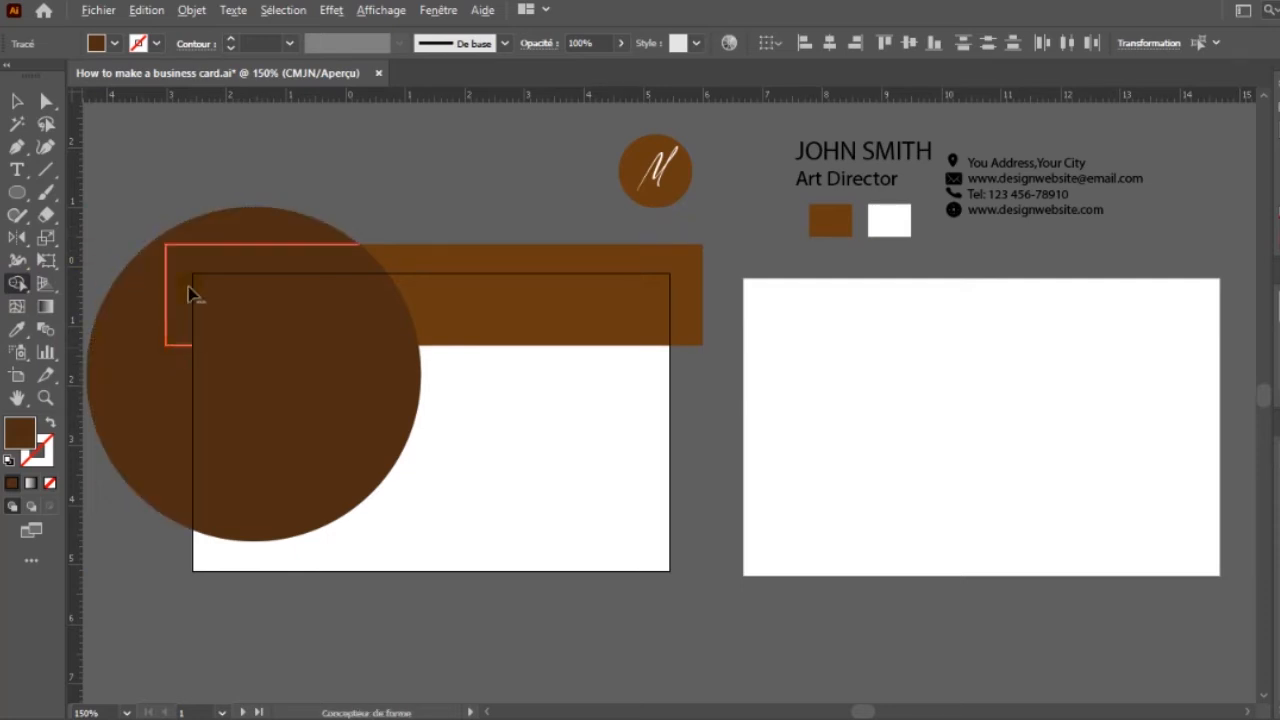
pyautogui.keyDown('alt'); pyautogui.click(265, 230); pyautogui.keyUp('alt')
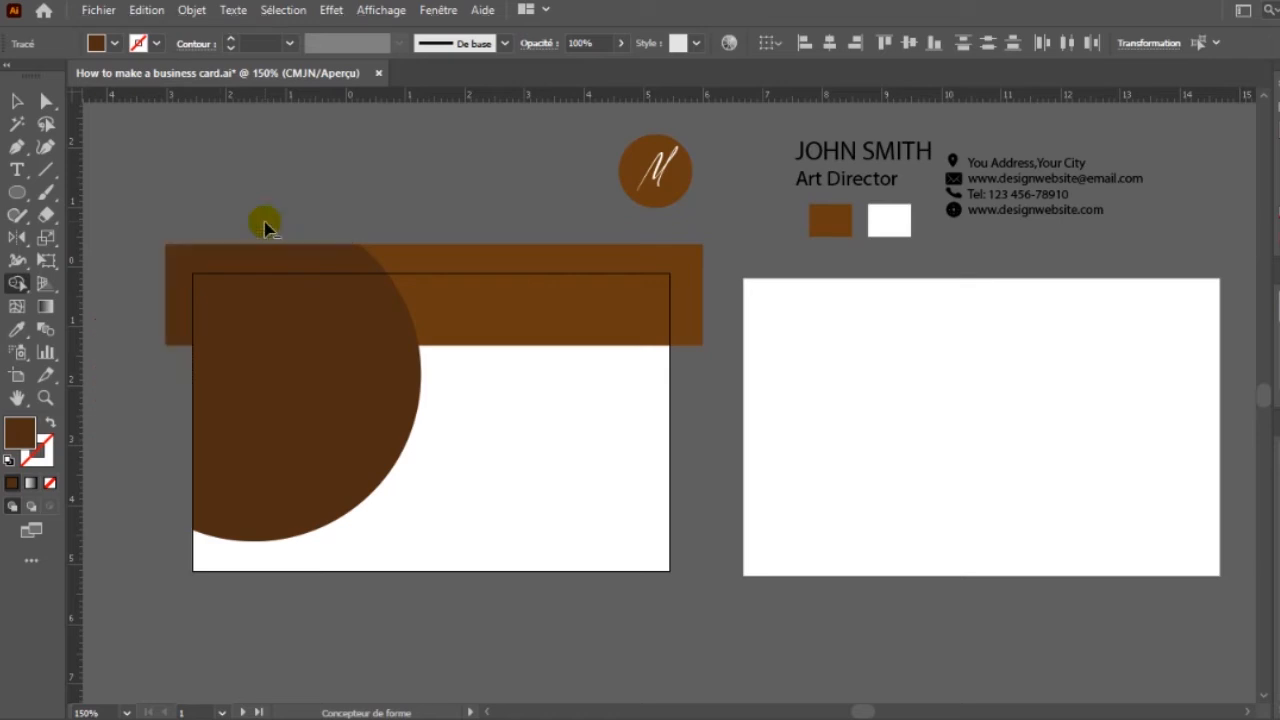
# Remove the banner pieces overhanging the first card's edges with Shape Builder, and deselect the artwork
pyautogui.keyDown('alt'); pyautogui.click(263, 258); pyautogui.keyUp('alt')
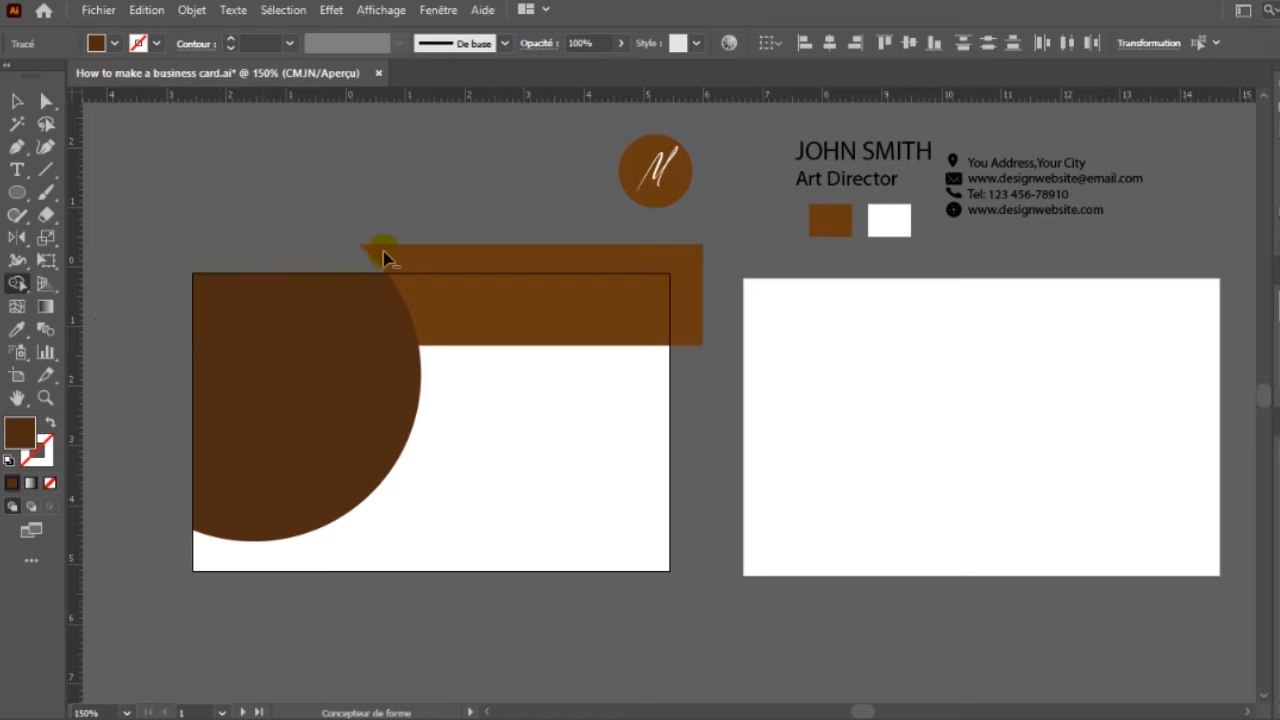
pyautogui.keyDown('alt'); pyautogui.click(437, 258); pyautogui.keyUp('alt')
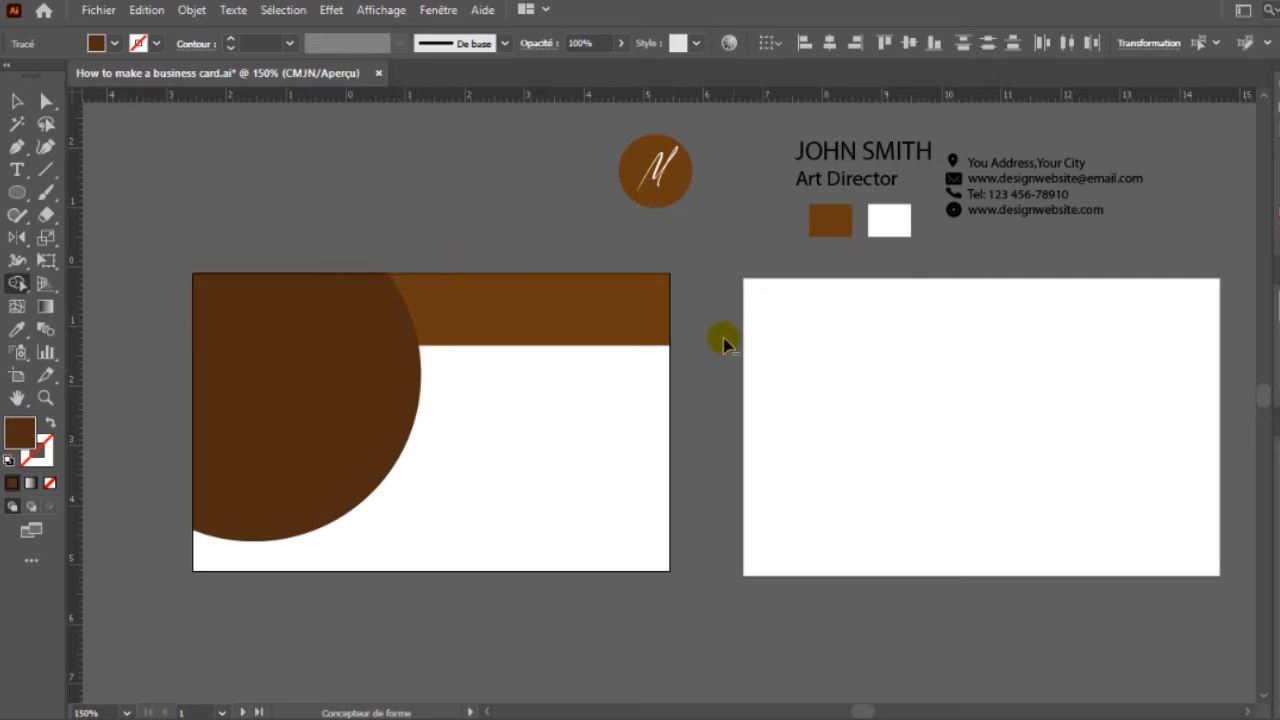
pyautogui.click(17, 100)
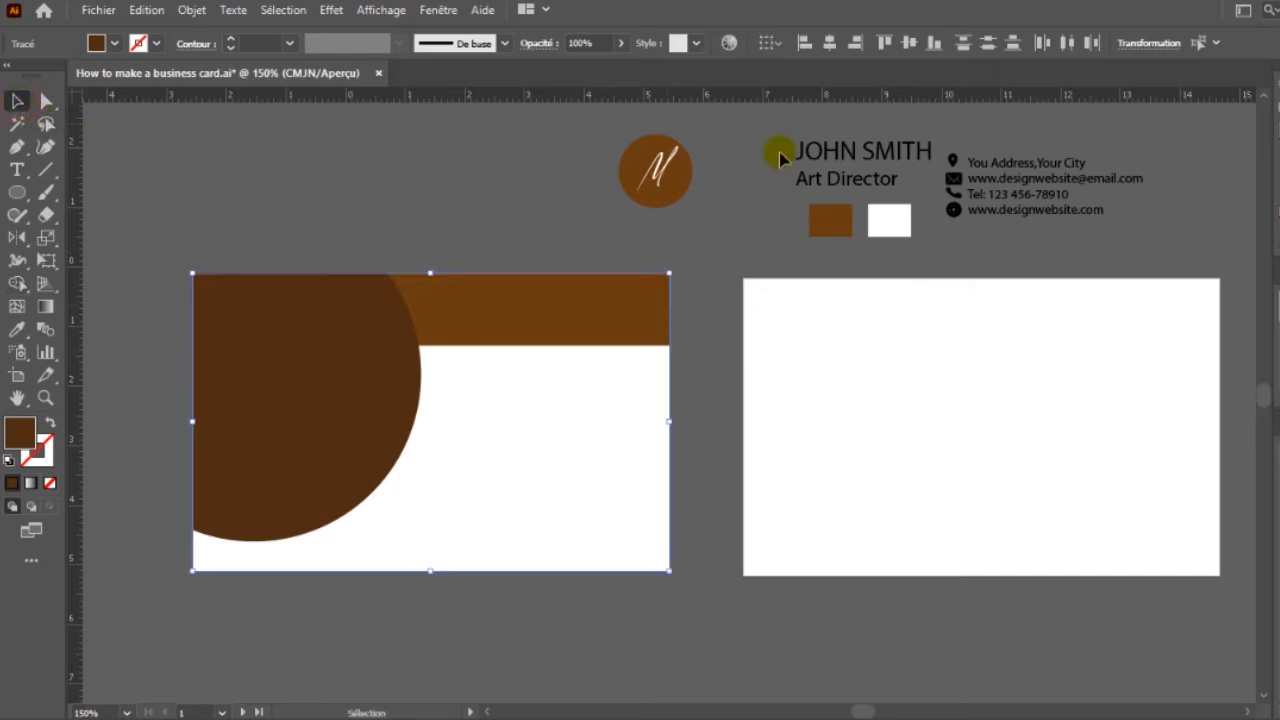
pyautogui.click(609, 152)
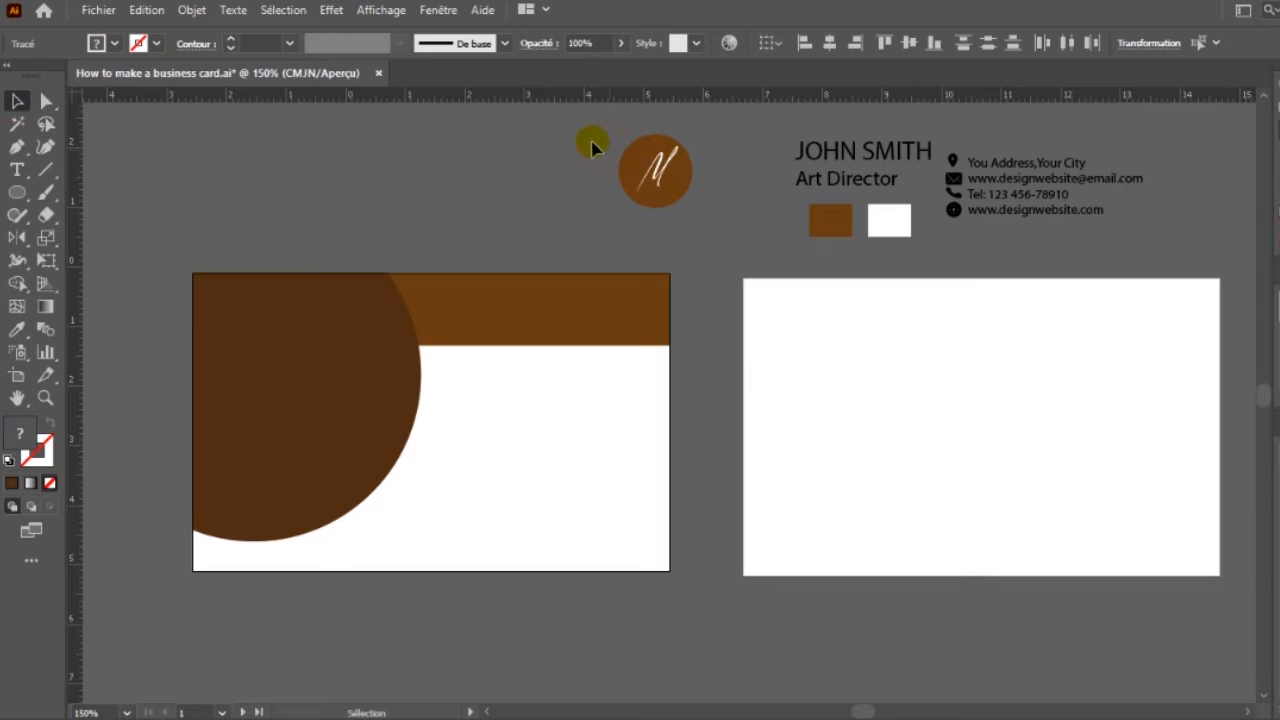
# Place a copy of the round monogram logo above the first card and bring it to the front
pyautogui.moveTo(598, 141); pyautogui.dragTo(704, 212)
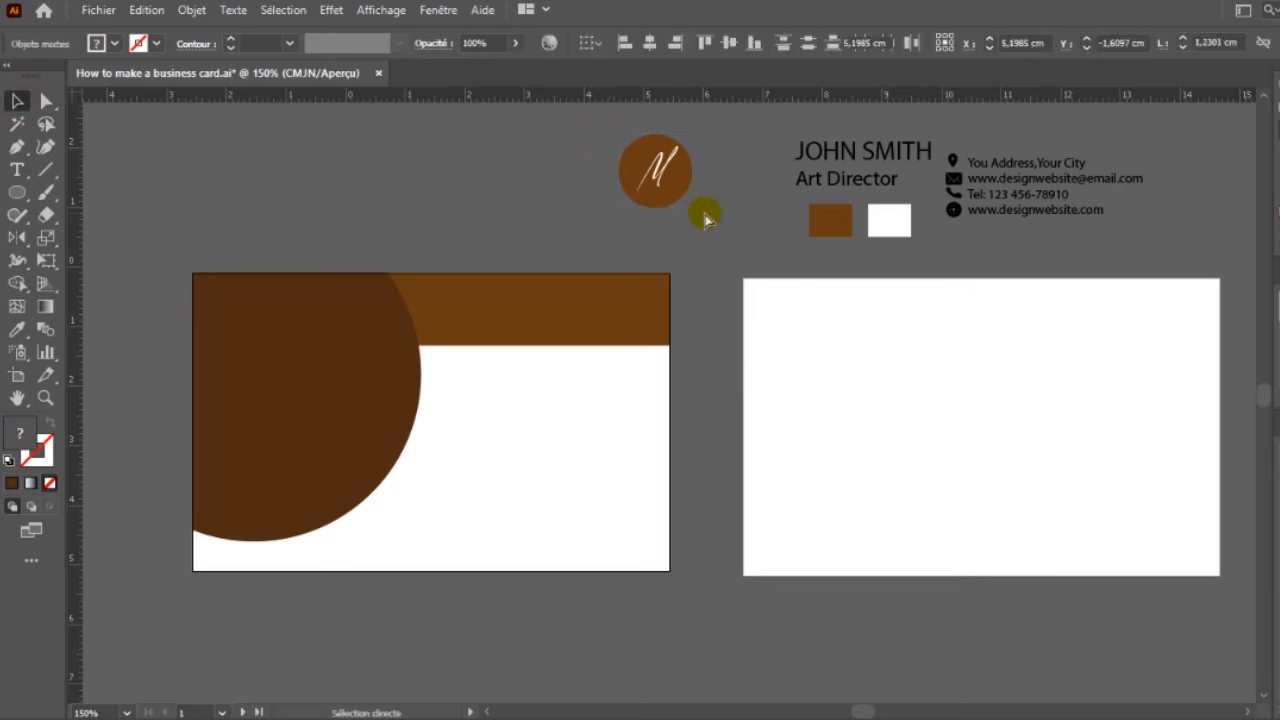
pyautogui.moveTo(681, 191); pyautogui.dragTo(362, 218)
pyautogui.rightClick(362, 218)
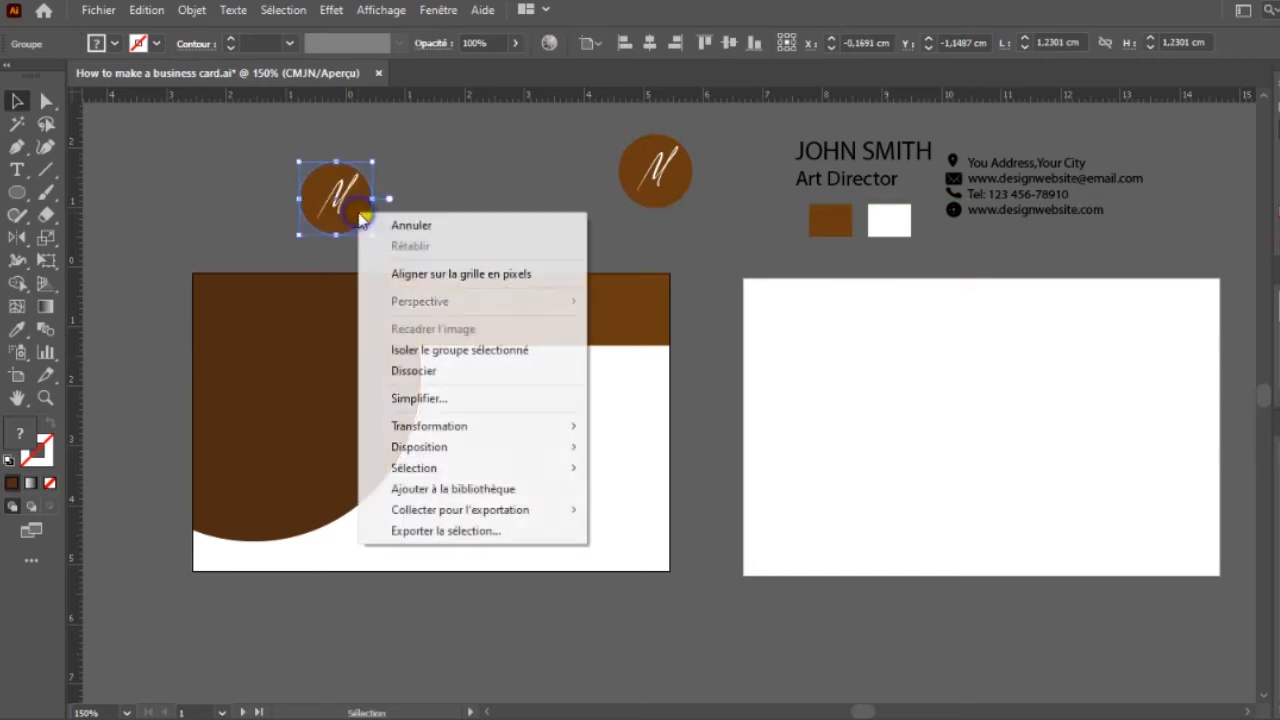
pyautogui.moveTo(463, 447)
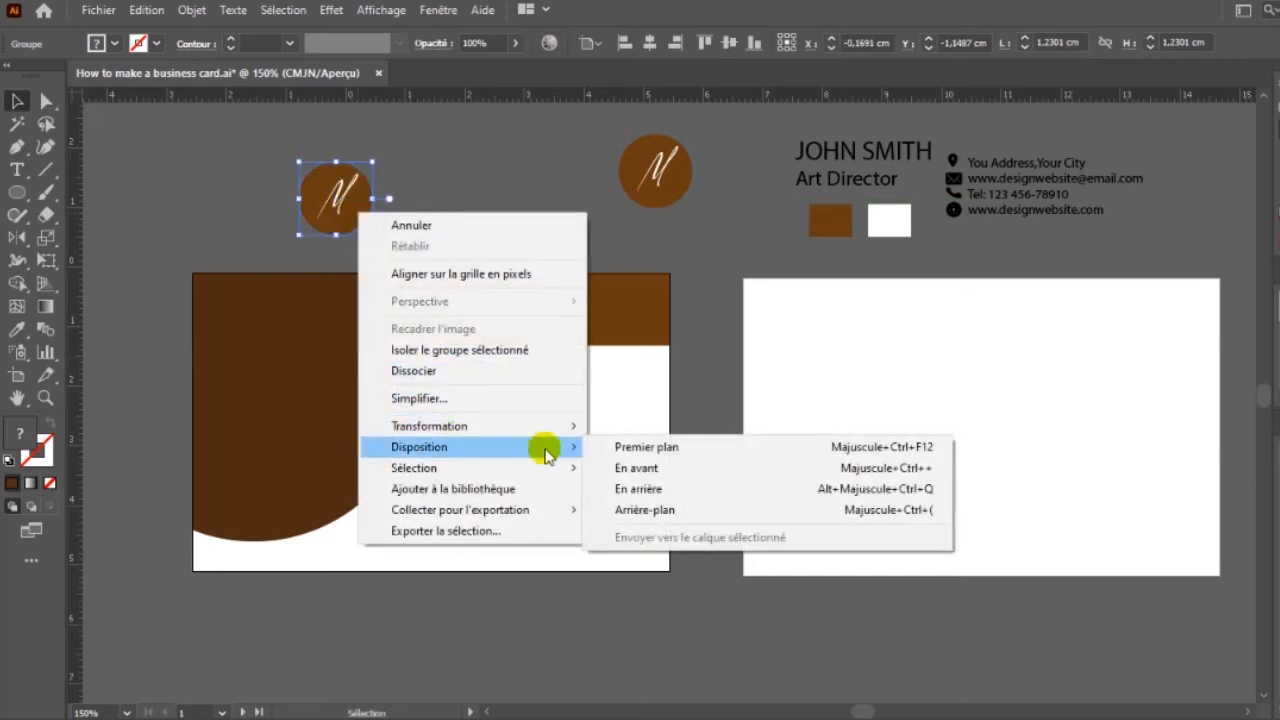
pyautogui.click(640, 447)
# Move the logo copy onto the dark brown circle, enlarge it to about 2 cm wide, and adjust its position there
pyautogui.moveTo(353, 210); pyautogui.dragTo(300, 397)
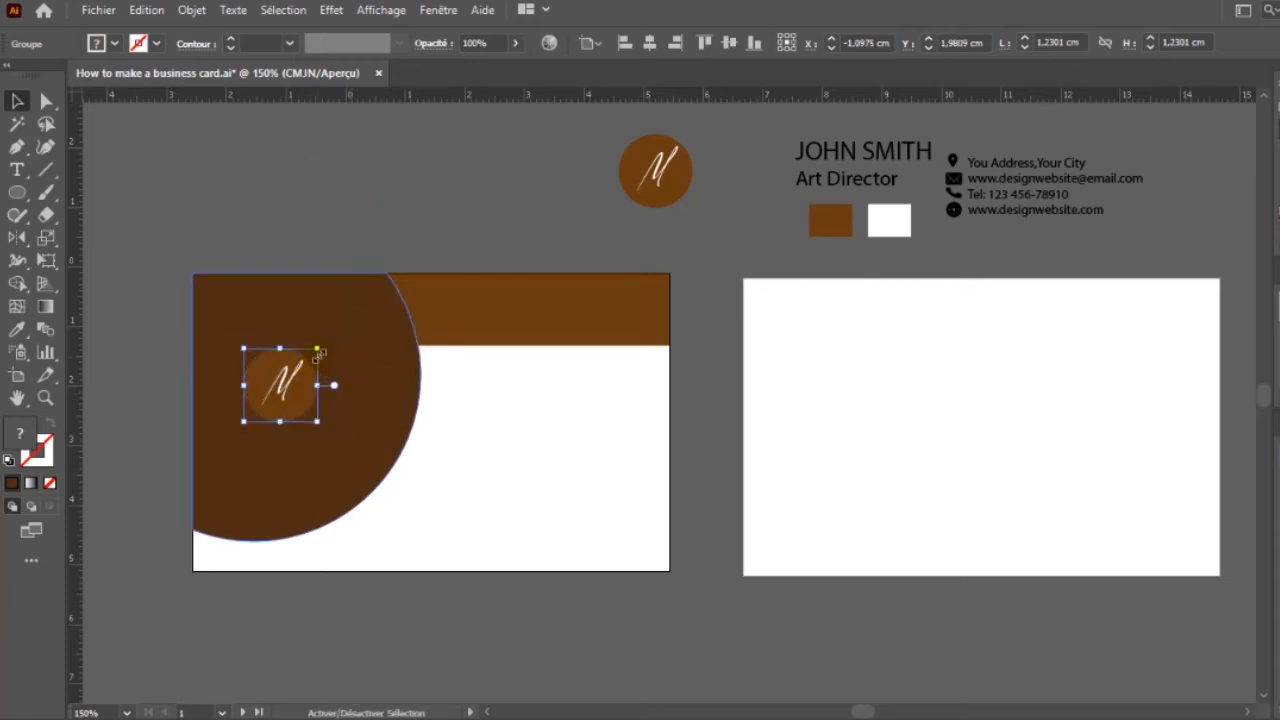
pyautogui.moveTo(317, 350); pyautogui.dragTo(348, 323)
pyautogui.moveTo(320, 393); pyautogui.dragTo(335, 392)
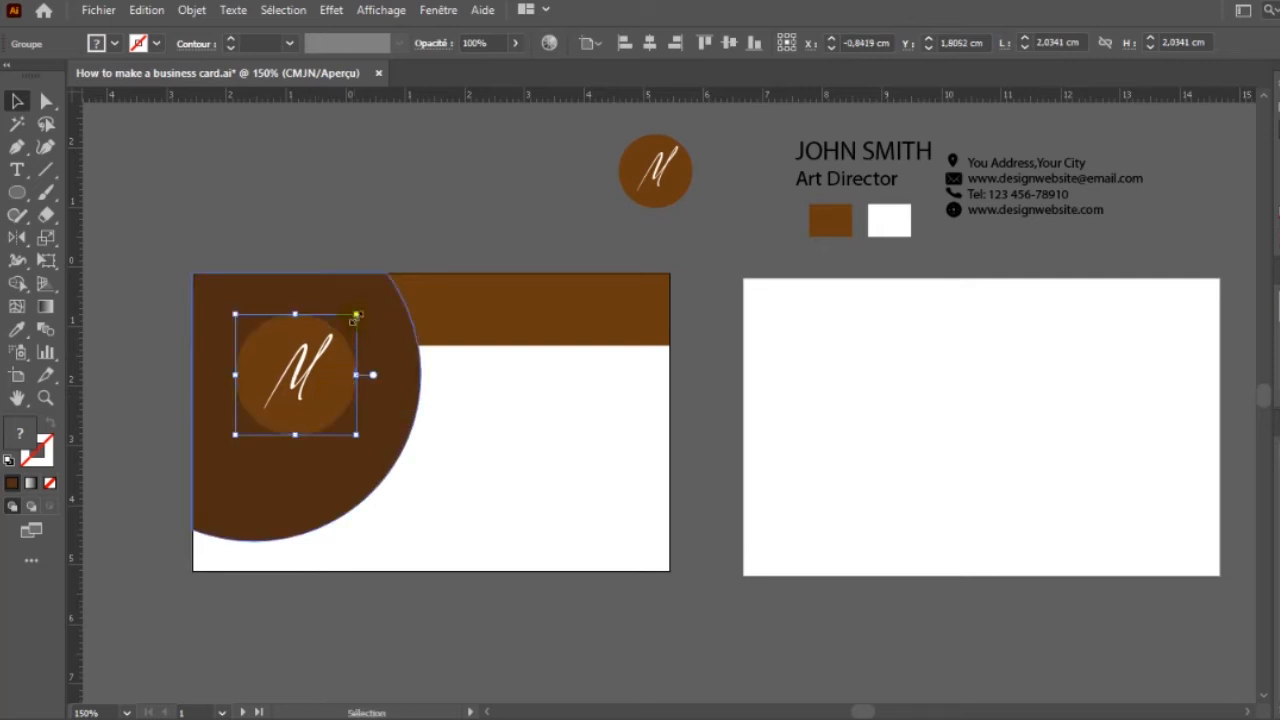
# Bring the name and job title text to the front and place it on the first card's brown banner
pyautogui.click(888, 153)
pyautogui.moveTo(897, 148); pyautogui.dragTo(537, 202)
pyautogui.rightClick(539, 203)
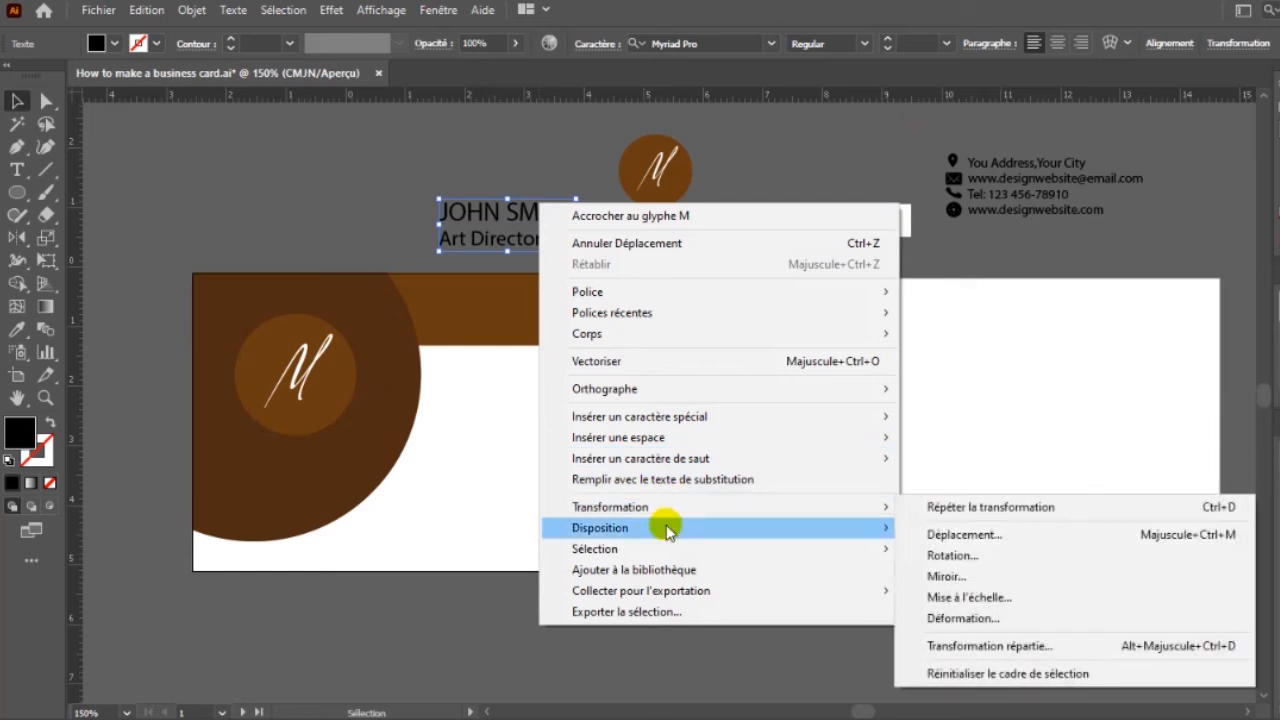
pyautogui.moveTo(680, 526)
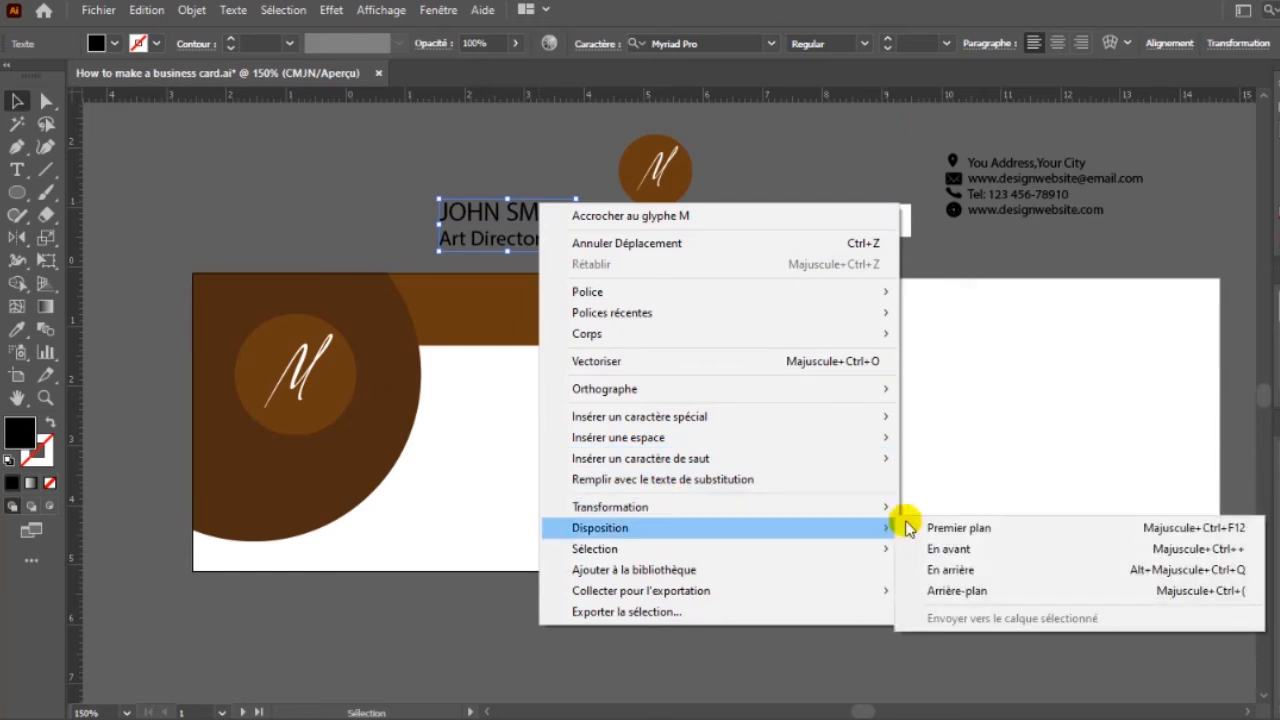
pyautogui.click(942, 525)
pyautogui.moveTo(535, 205); pyautogui.dragTo(546, 301)
# Recolour the name and job title text white by sampling the card's white area with the Eyedropper
pyautogui.press('i')
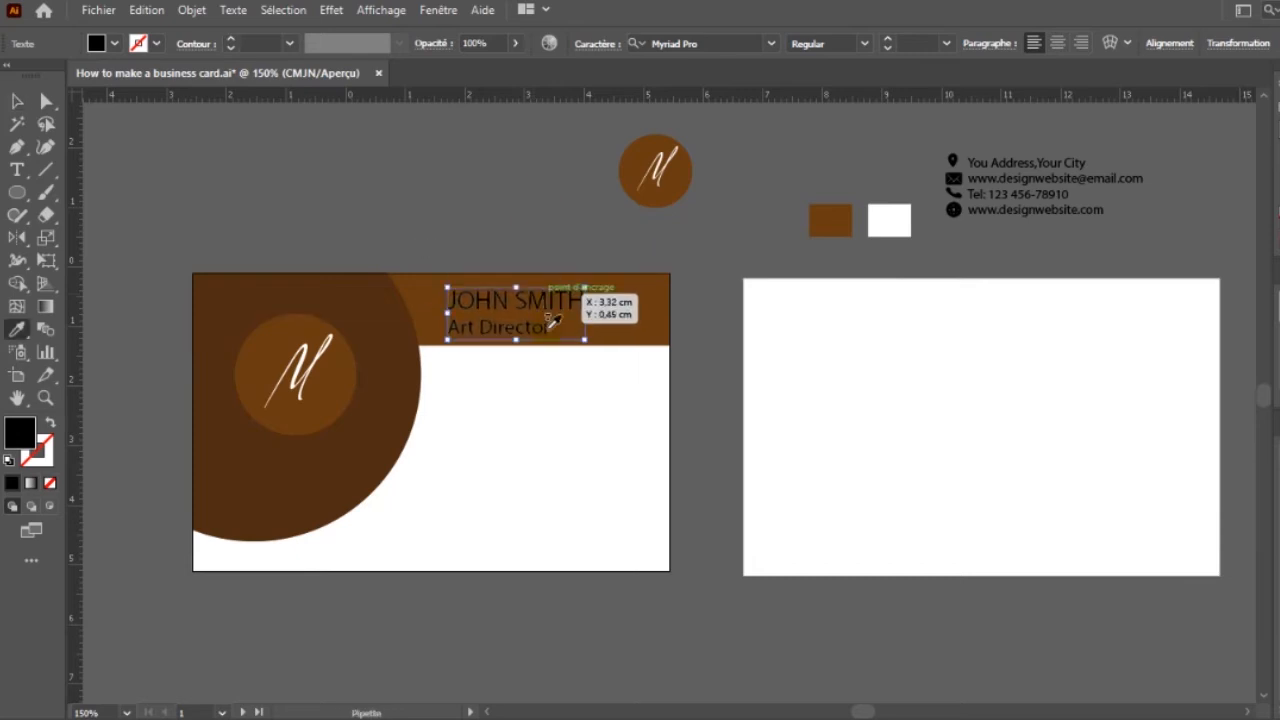
pyautogui.click(557, 417)
pyautogui.click(17, 103)
pyautogui.click(1043, 185)
pyautogui.moveTo(1038, 177); pyautogui.dragTo(1040, 181)
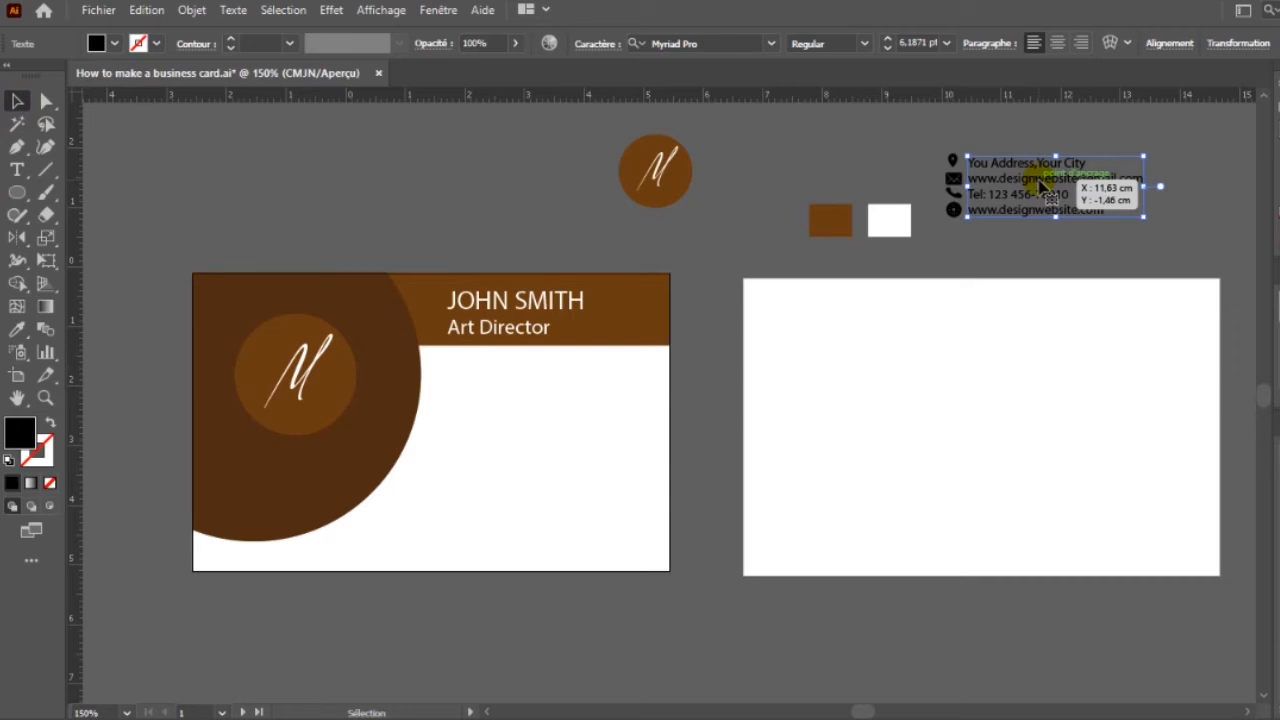
pyautogui.moveTo(1040, 183); pyautogui.dragTo(1040, 183)
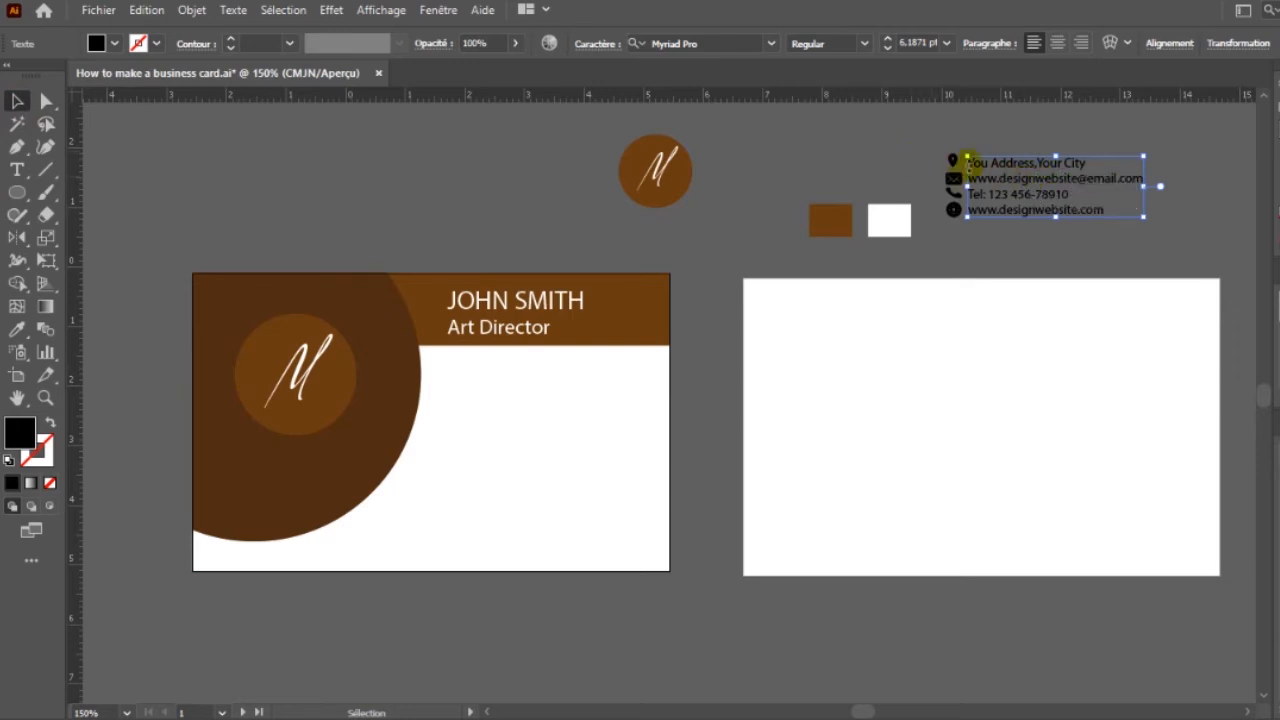
pyautogui.click(986, 240)
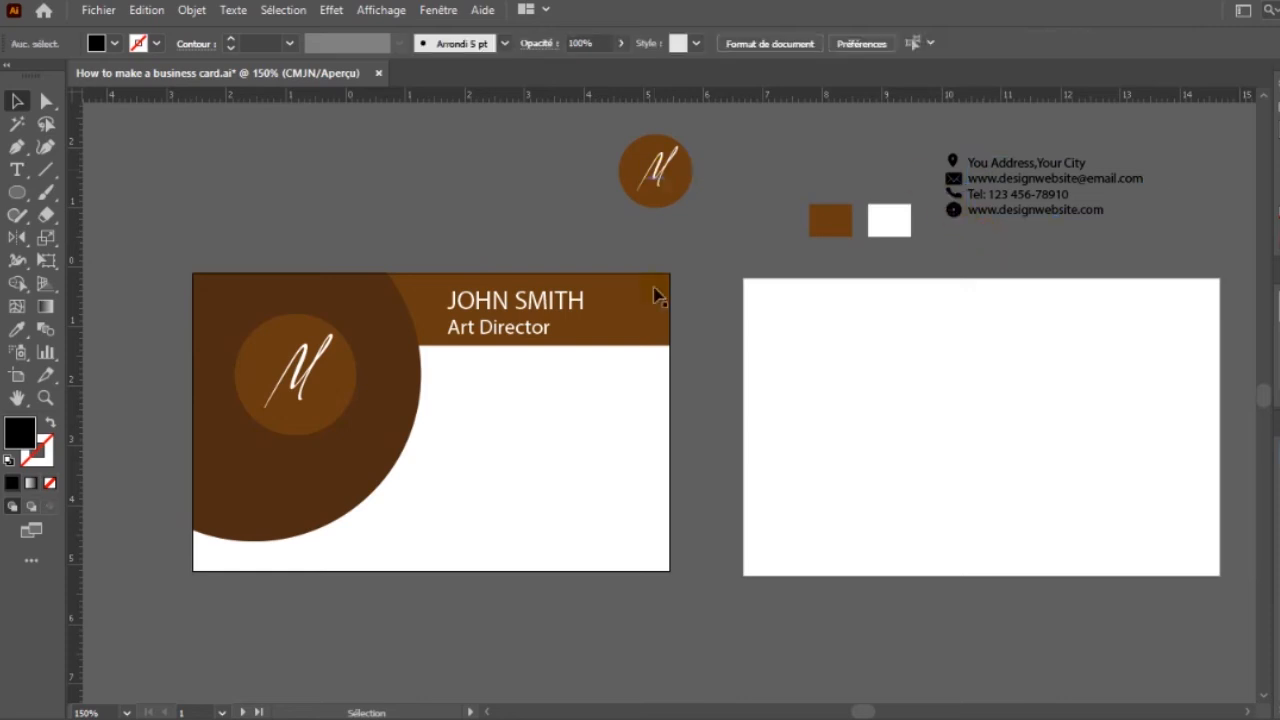
# Recolour the envelope icon beside the contact details by sampling the brown swatch with the Eyedropper
pyautogui.click(978, 195)
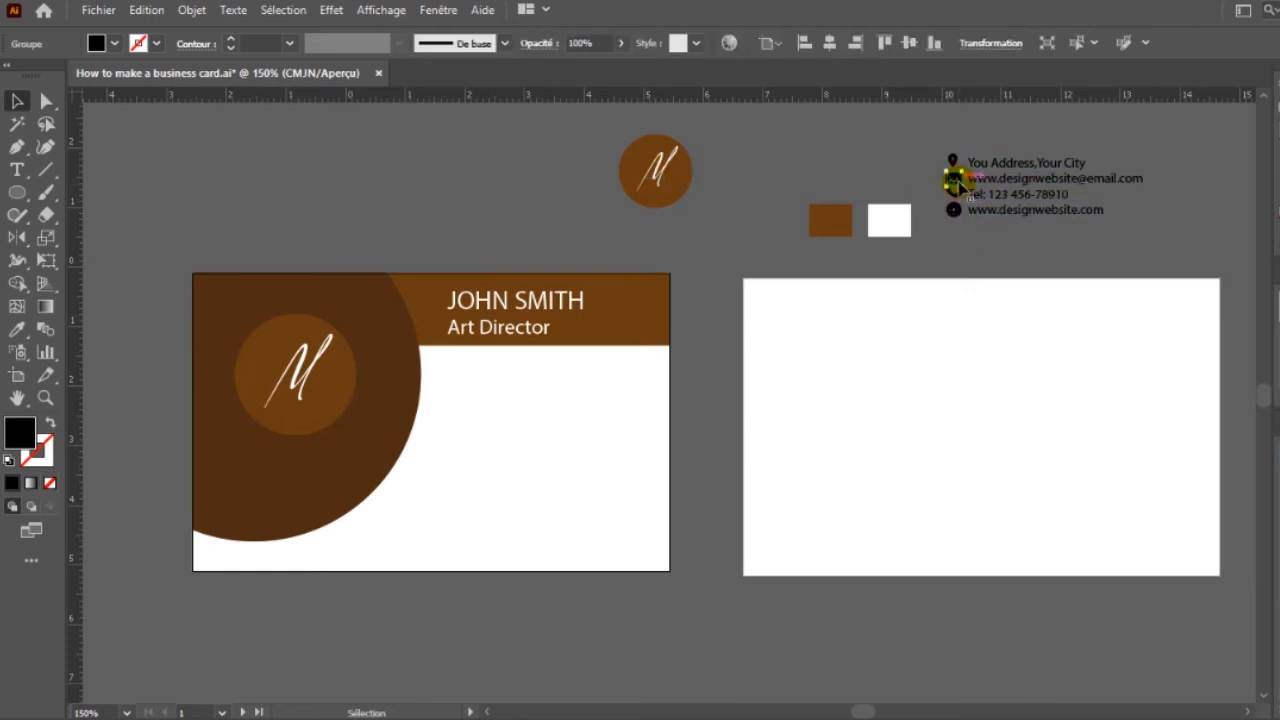
pyautogui.press('i')
pyautogui.click(833, 213)
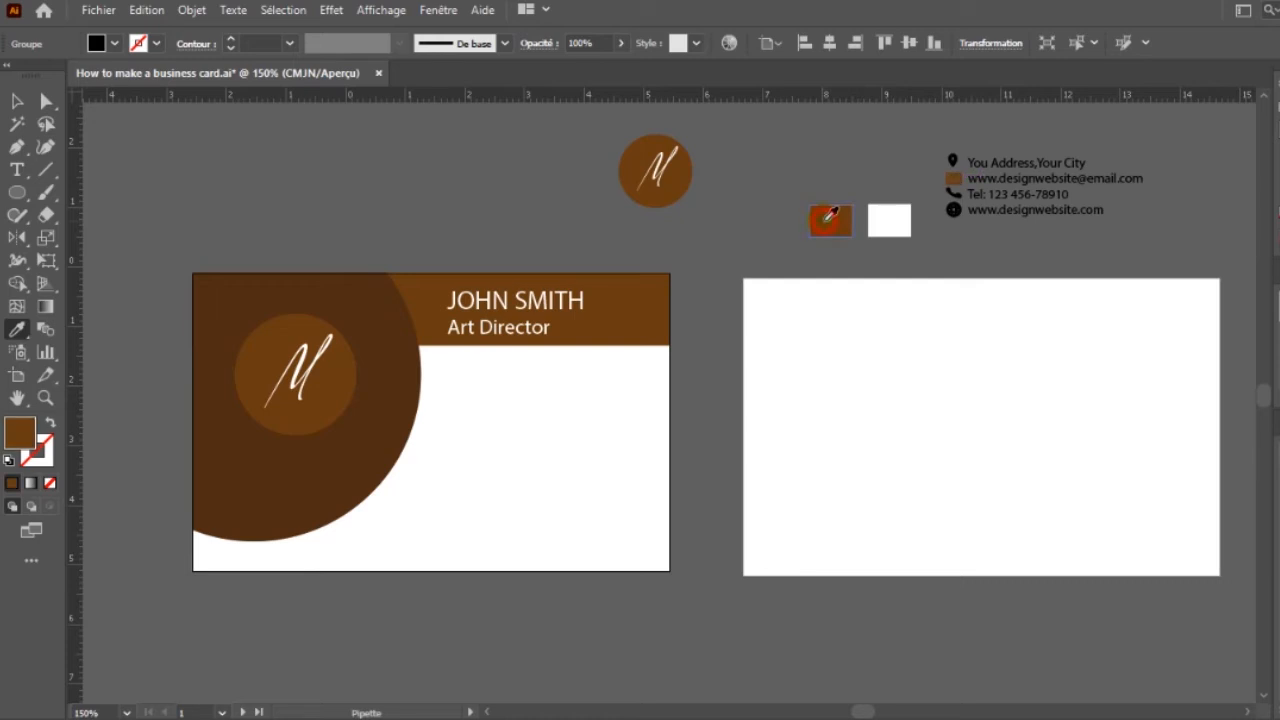
pyautogui.press('v')
# Recolour the phone icon in the contact details by sampling the brown swatch with the Eyedropper
pyautogui.moveTo(952, 175); pyautogui.dragTo(957, 215)
pyautogui.click(952, 208)
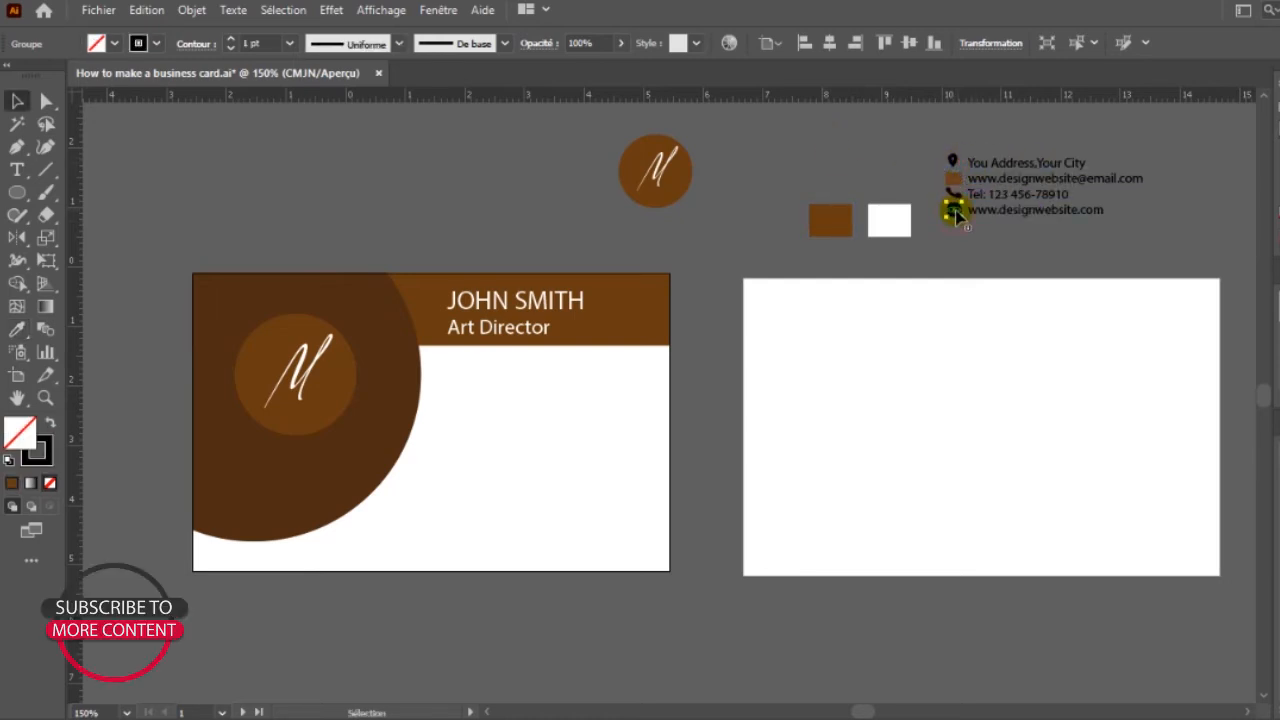
pyautogui.click(948, 196)
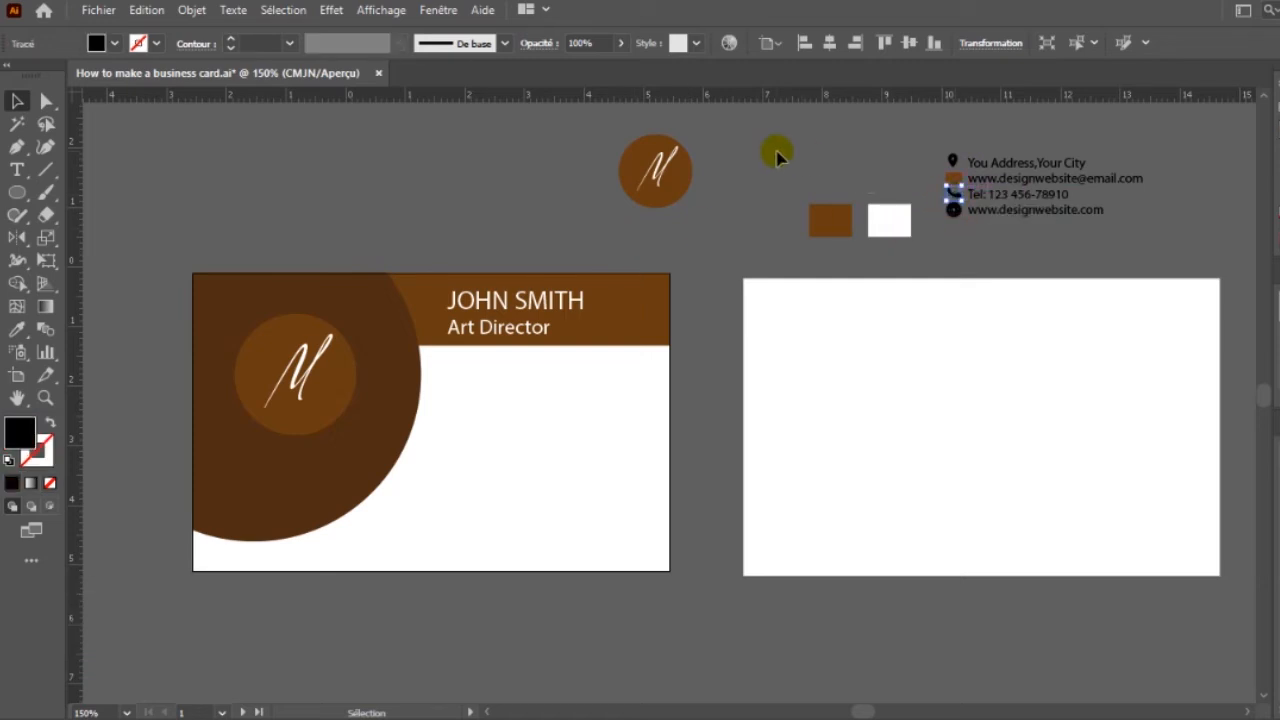
pyautogui.press('i')
pyautogui.click(821, 214)
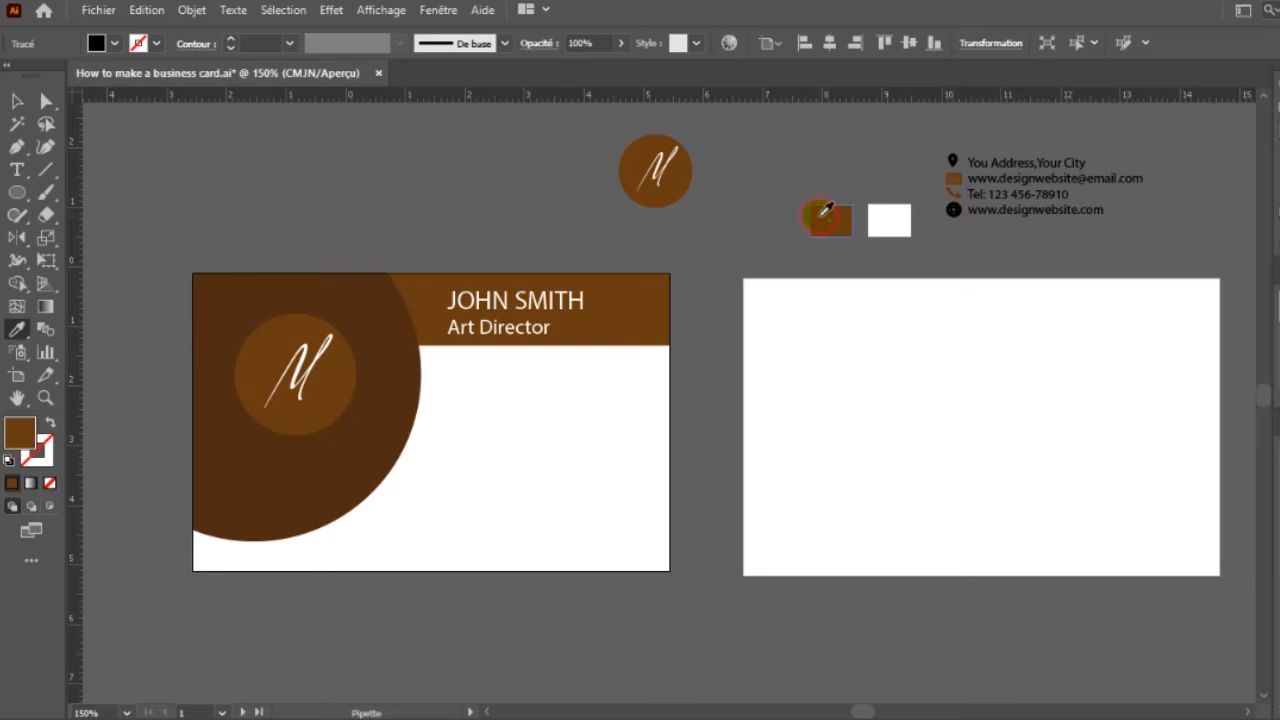
# Copy the hex code of the phone icon's brown fill from the colour picker
pyautogui.doubleClick(21, 432)
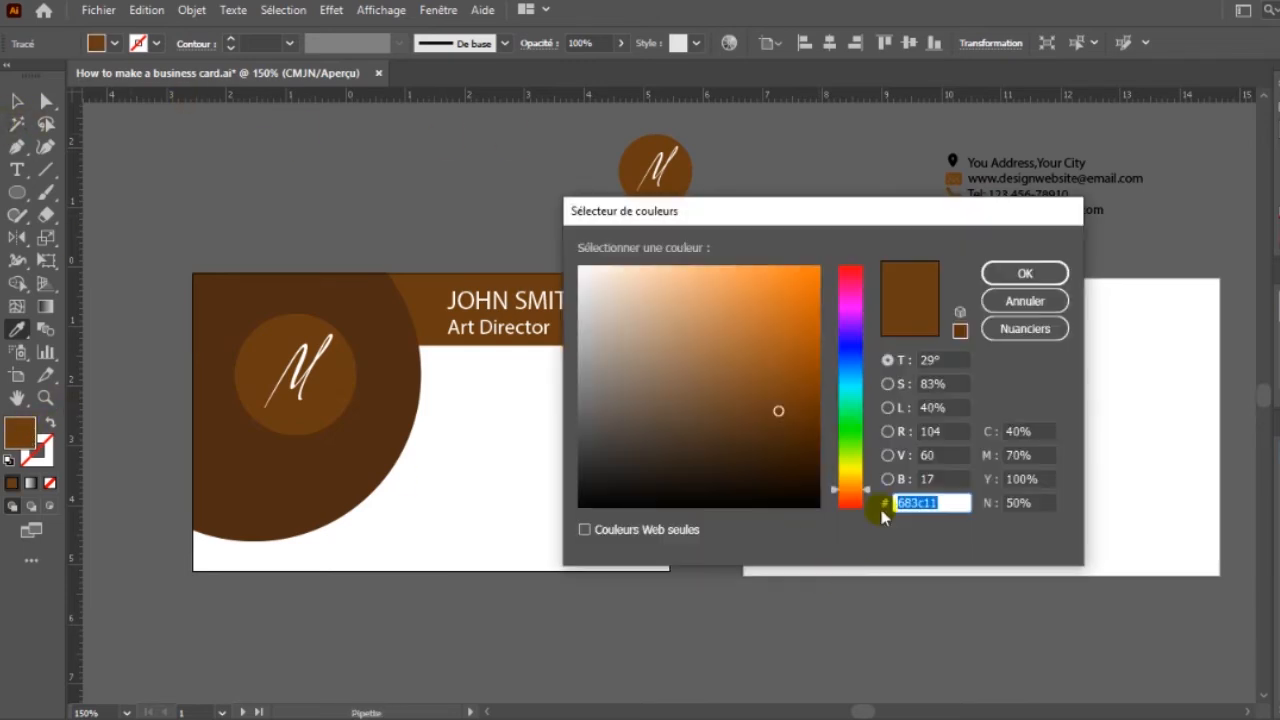
pyautogui.click(940, 502)
pyautogui.moveTo(945, 500); pyautogui.dragTo(883, 510)
pyautogui.click(1051, 272)
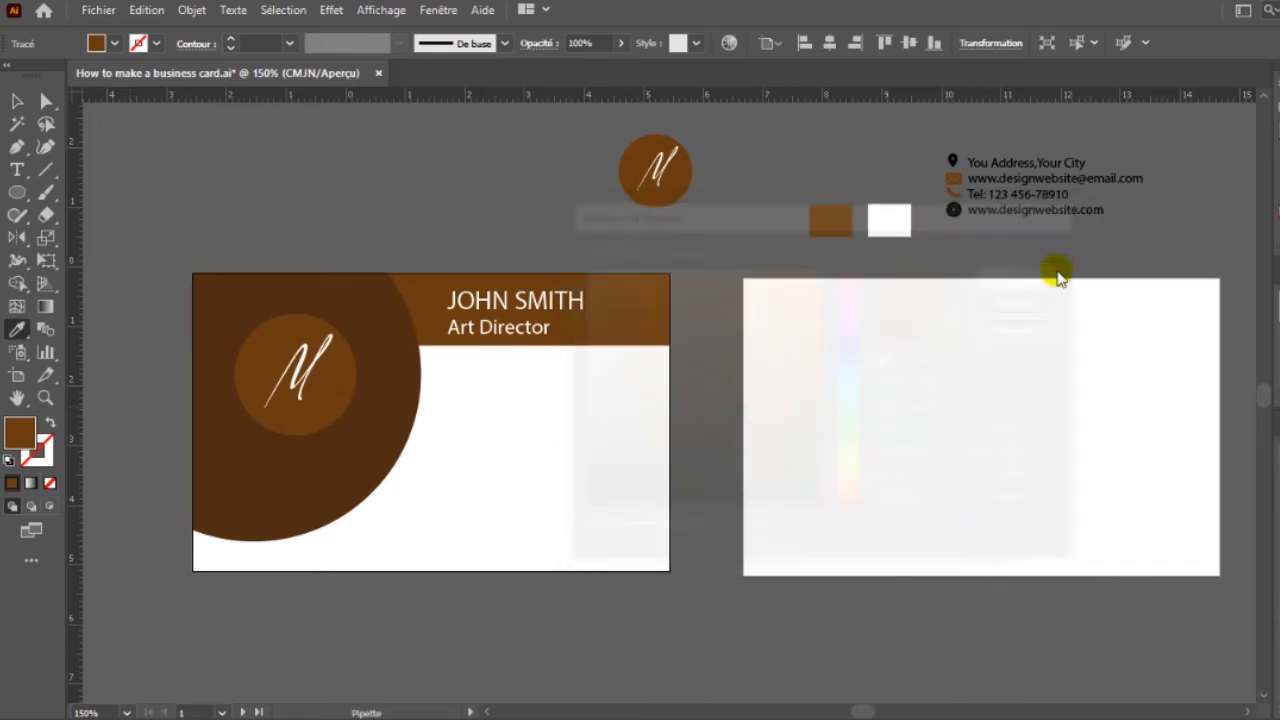
# Set the stroke colour of the website icon in the contact details to #683c11
pyautogui.press('v')
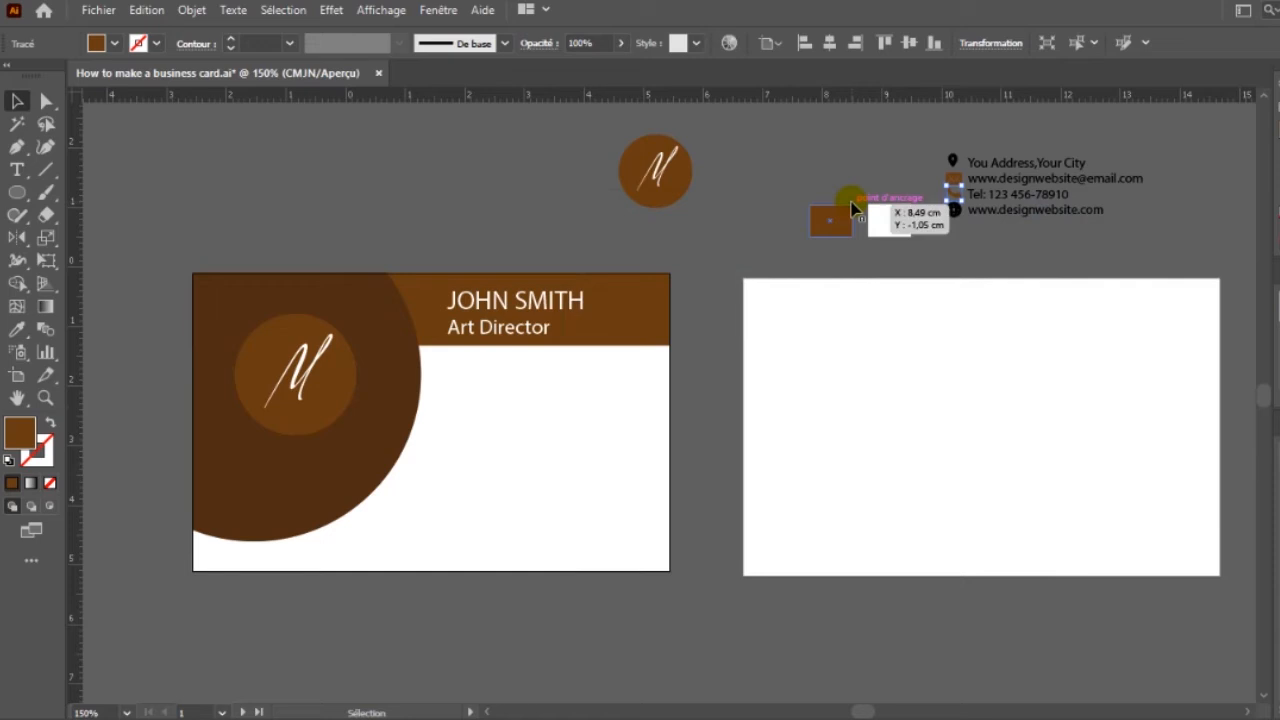
pyautogui.moveTo(912, 218); pyautogui.dragTo(953, 210)
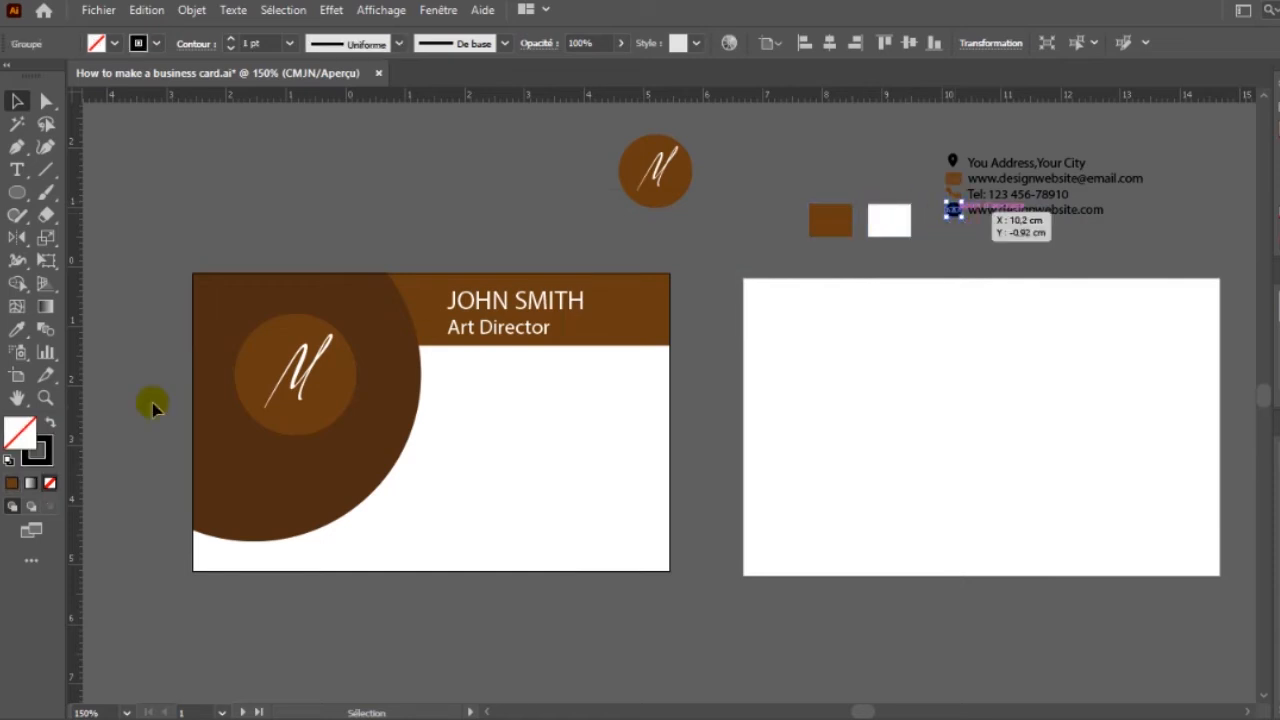
pyautogui.click(47, 444)
pyautogui.doubleClick(45, 448)
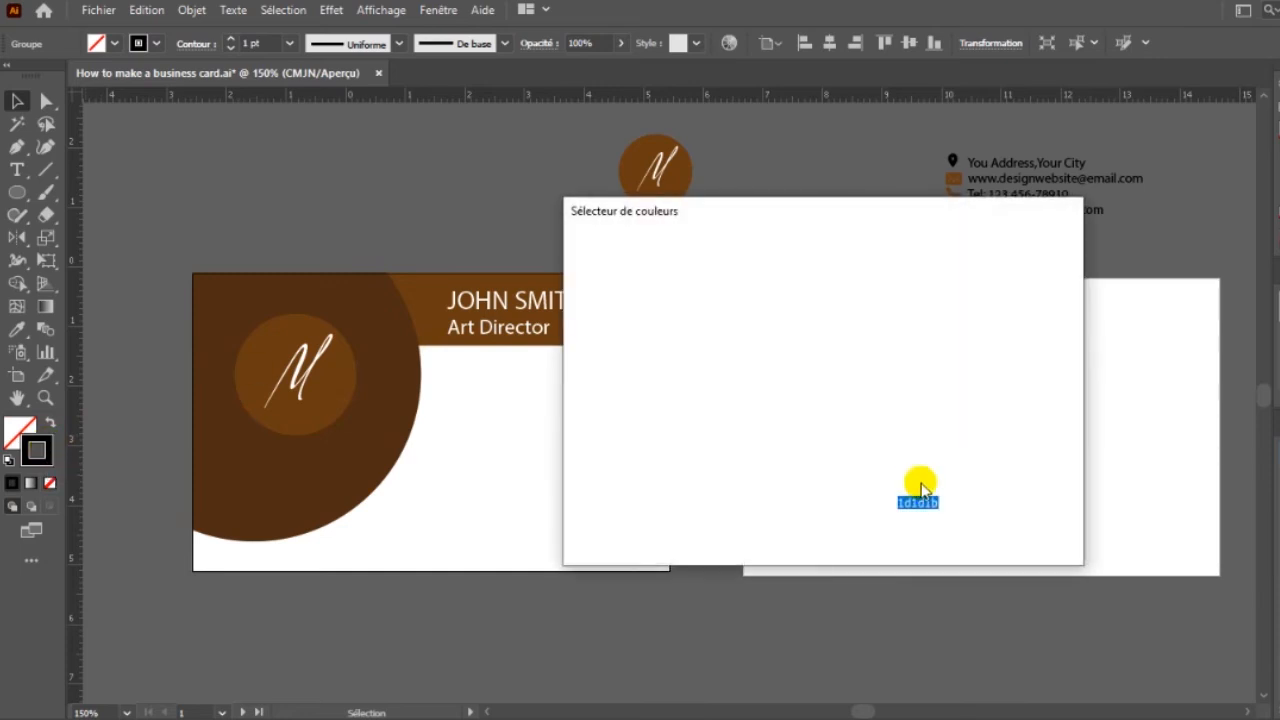
pyautogui.click(950, 503)
pyautogui.moveTo(876, 504); pyautogui.dragTo(833, 510)
pyautogui.write('683c11')
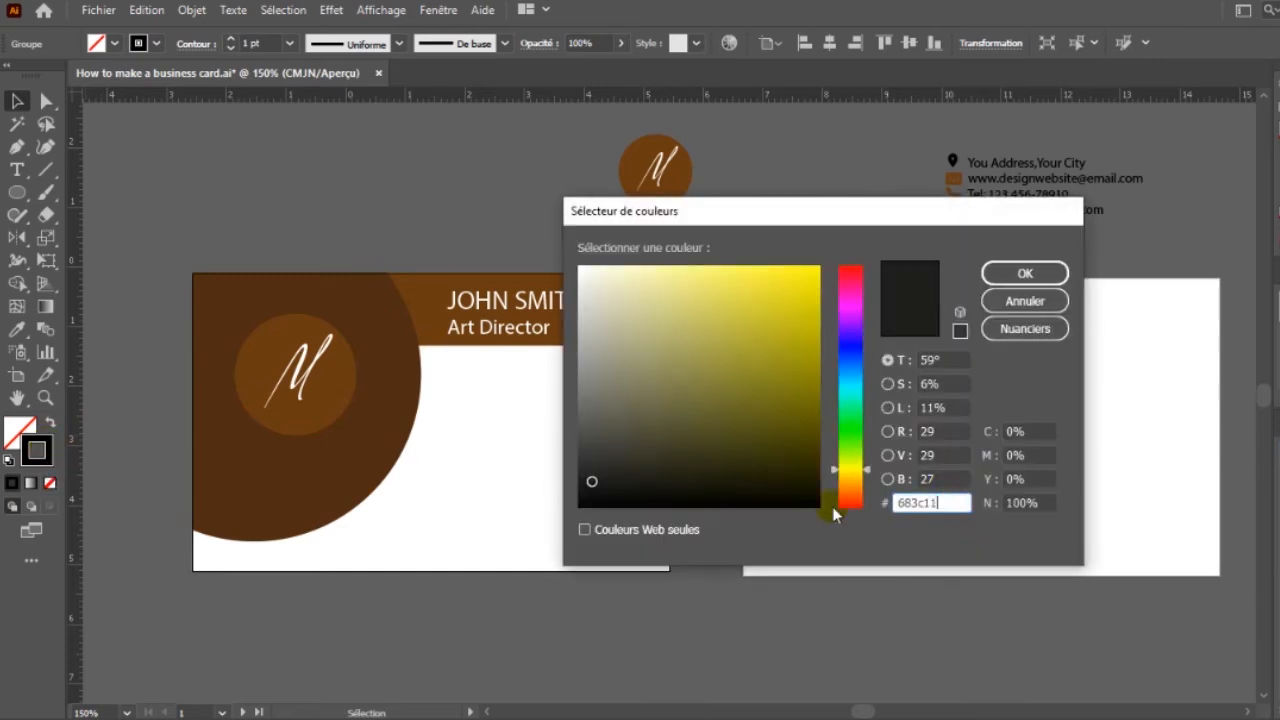
pyautogui.click(1043, 283)
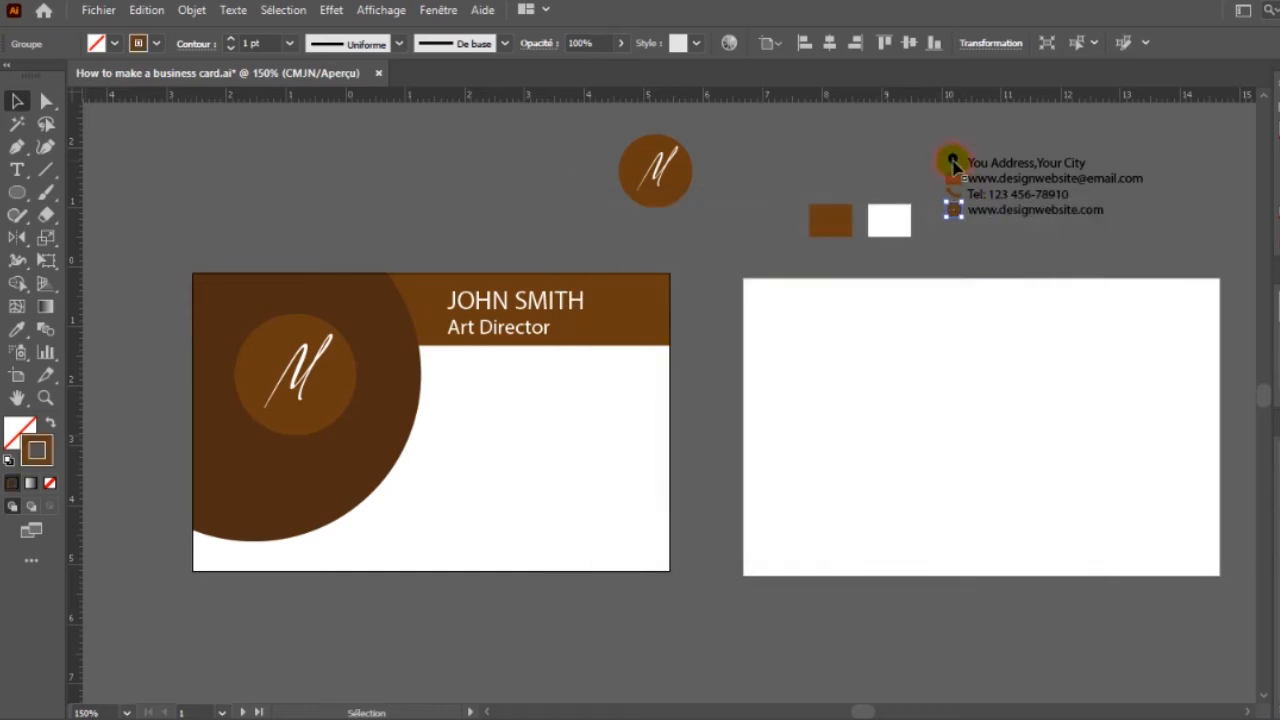
# Ungroup the location pin icon in the contact details and recolour its body by sampling the brown swatch with the Eyedropper
pyautogui.rightClick(953, 163)
pyautogui.moveTo(990, 374)
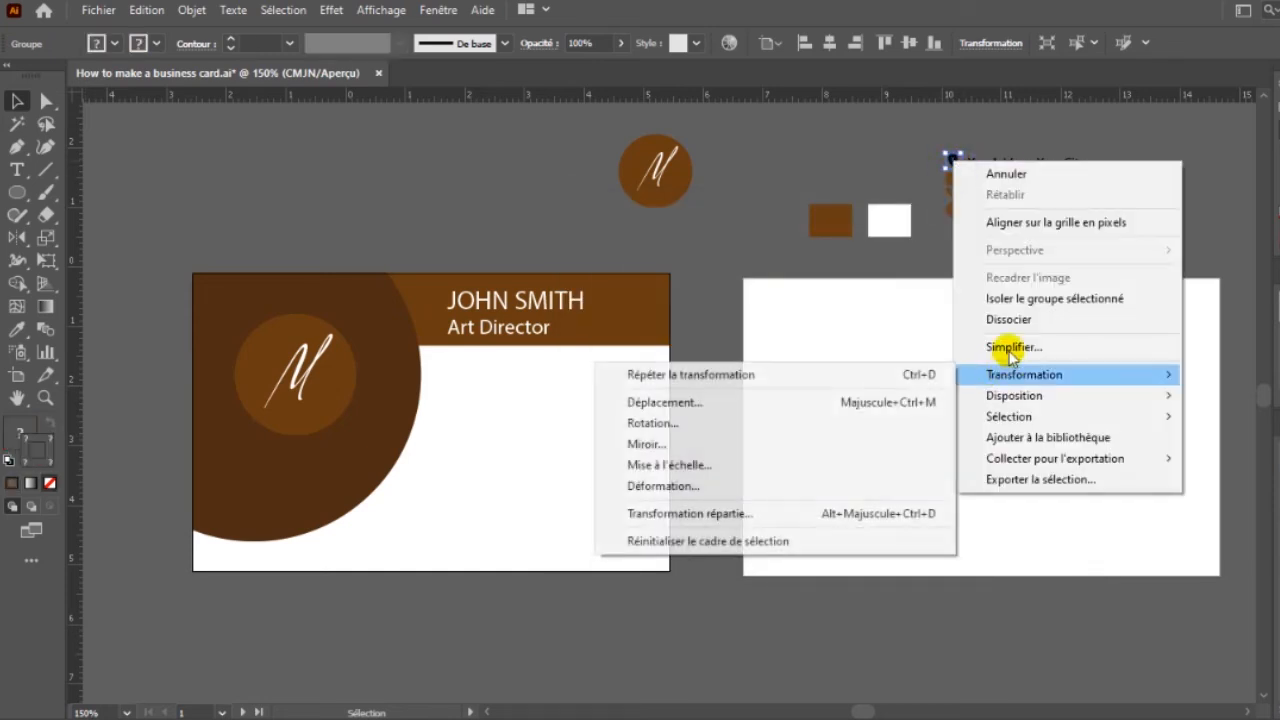
pyautogui.click(1008, 320)
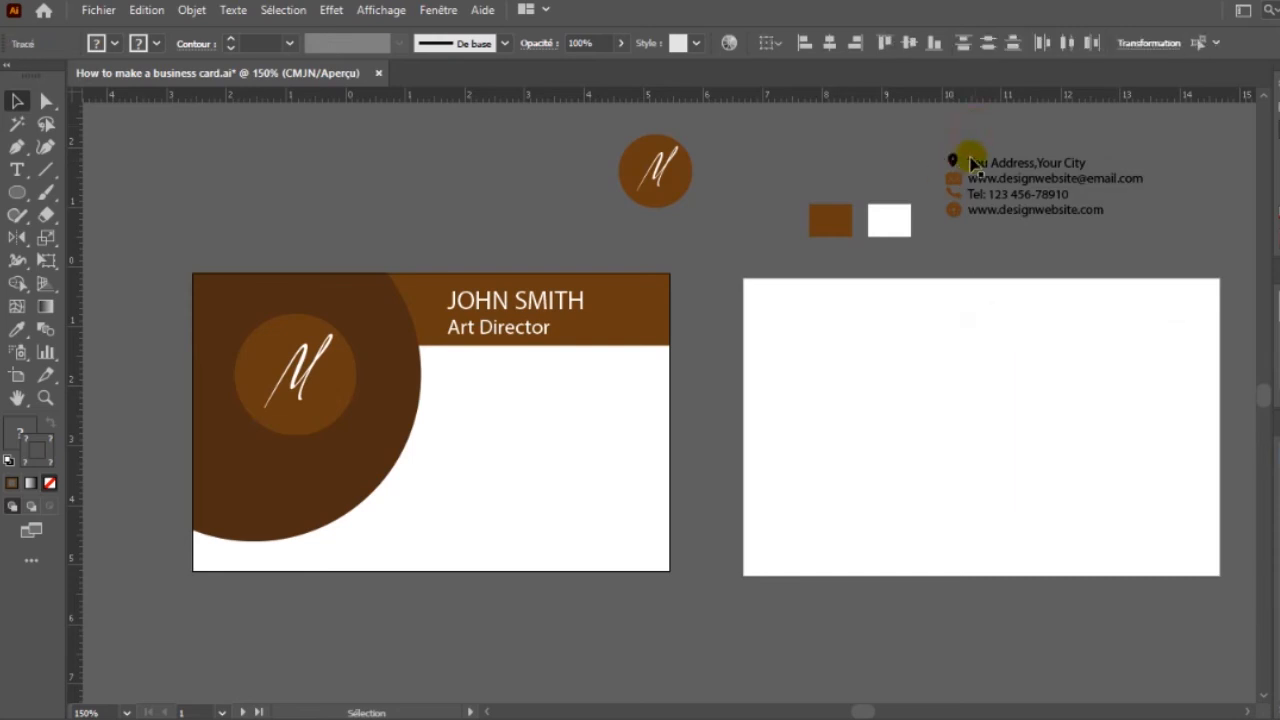
pyautogui.click(955, 162)
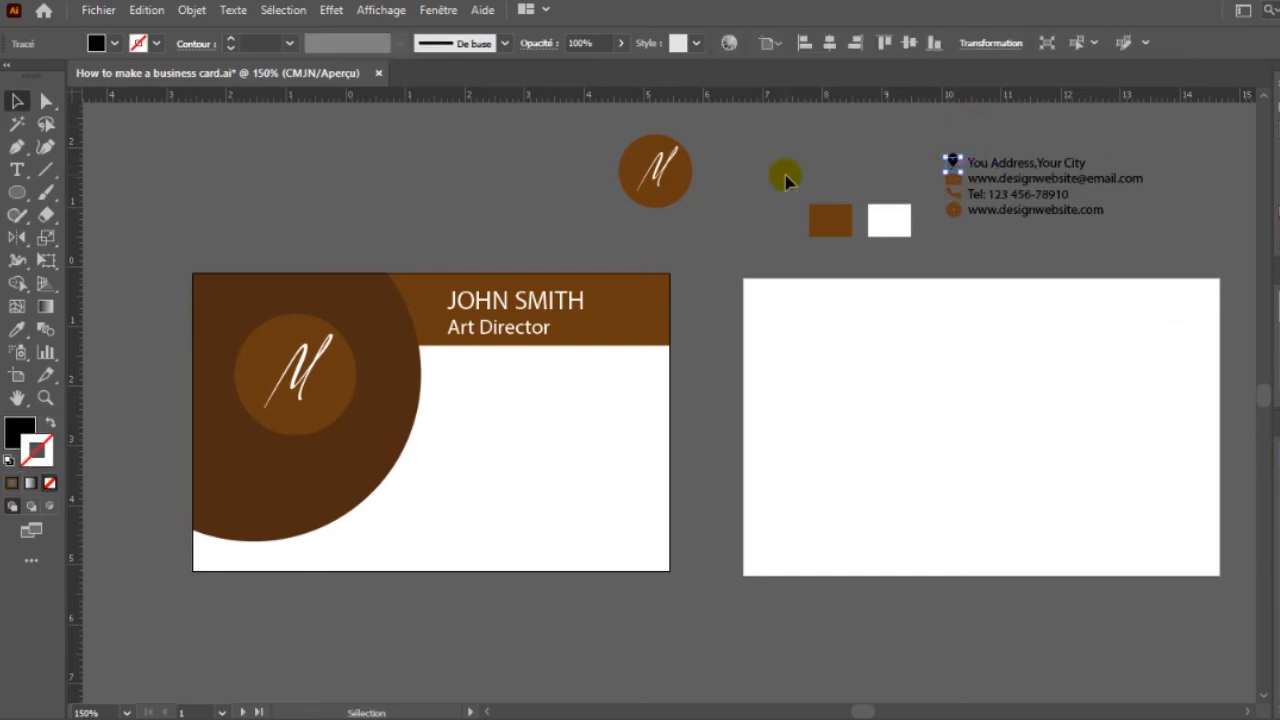
pyautogui.press('i')
pyautogui.click(838, 220)
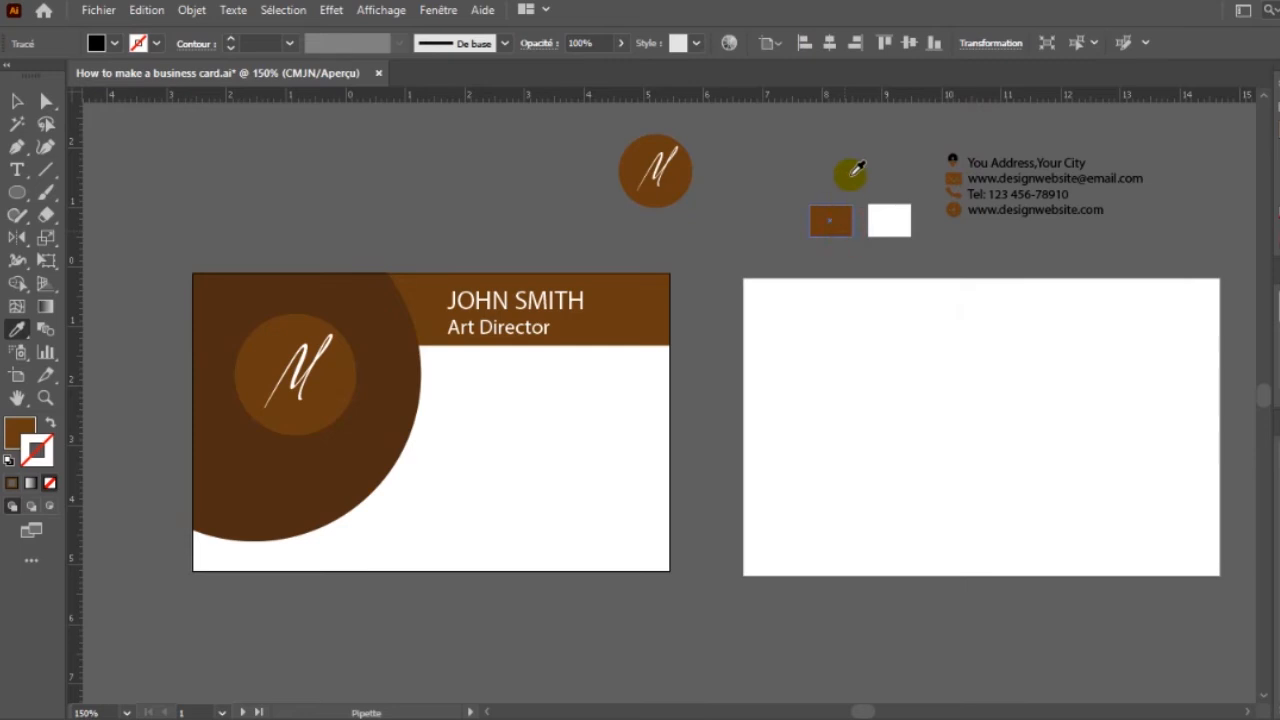
pyautogui.press('v')
pyautogui.click(967, 143)
# Set the stroke colour of the small circle inside the location pin icon to #683c11
pyautogui.click(958, 155)
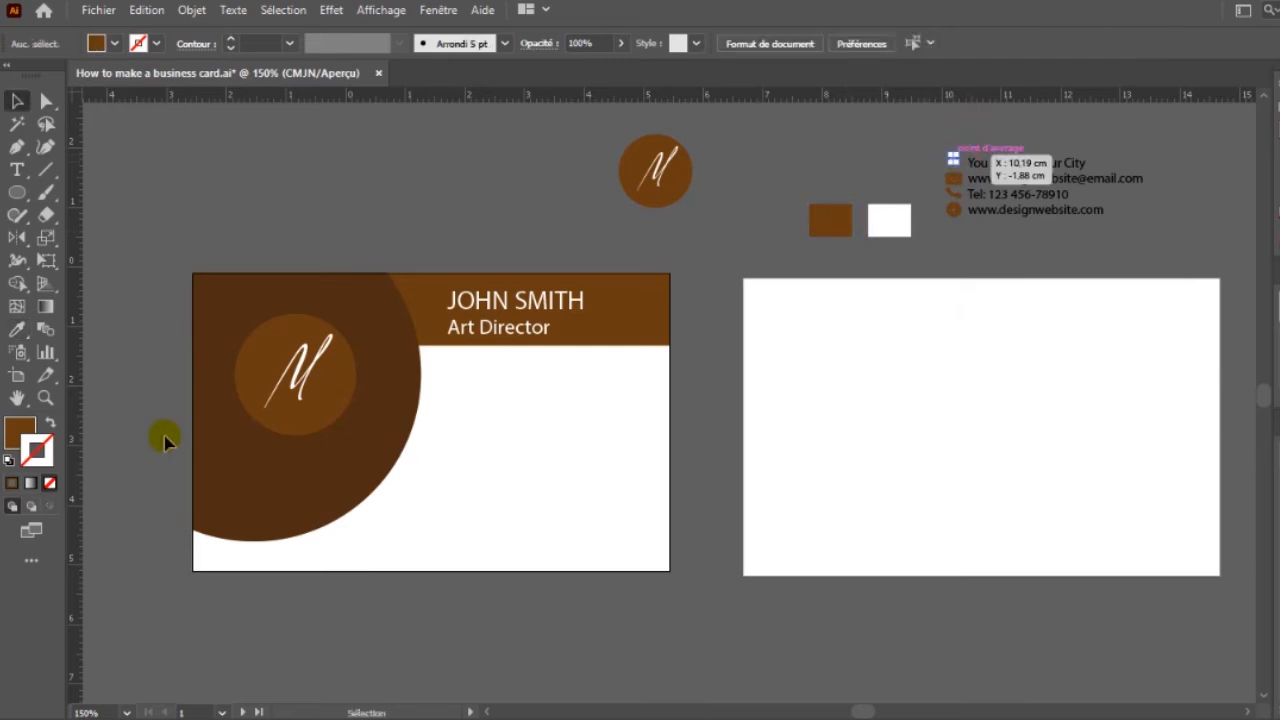
pyautogui.click(50, 443)
pyautogui.doubleClick(50, 446)
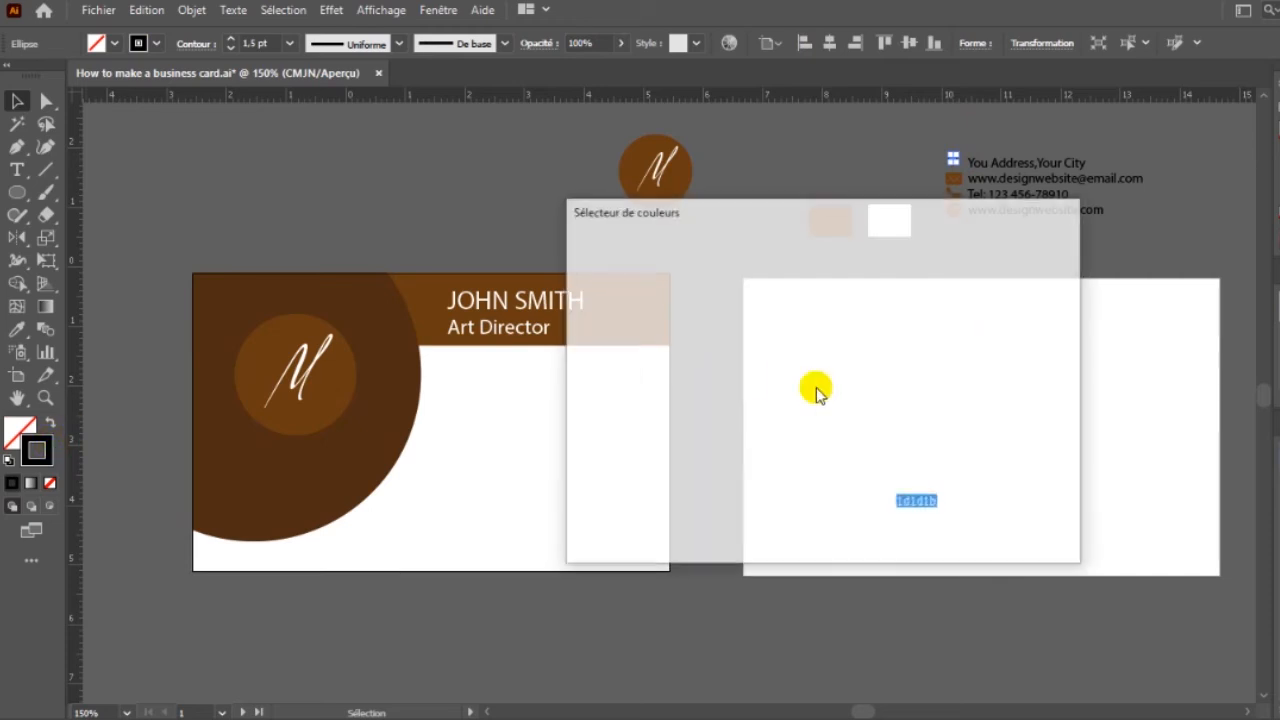
pyautogui.click(943, 502)
pyautogui.doubleClick(943, 502)
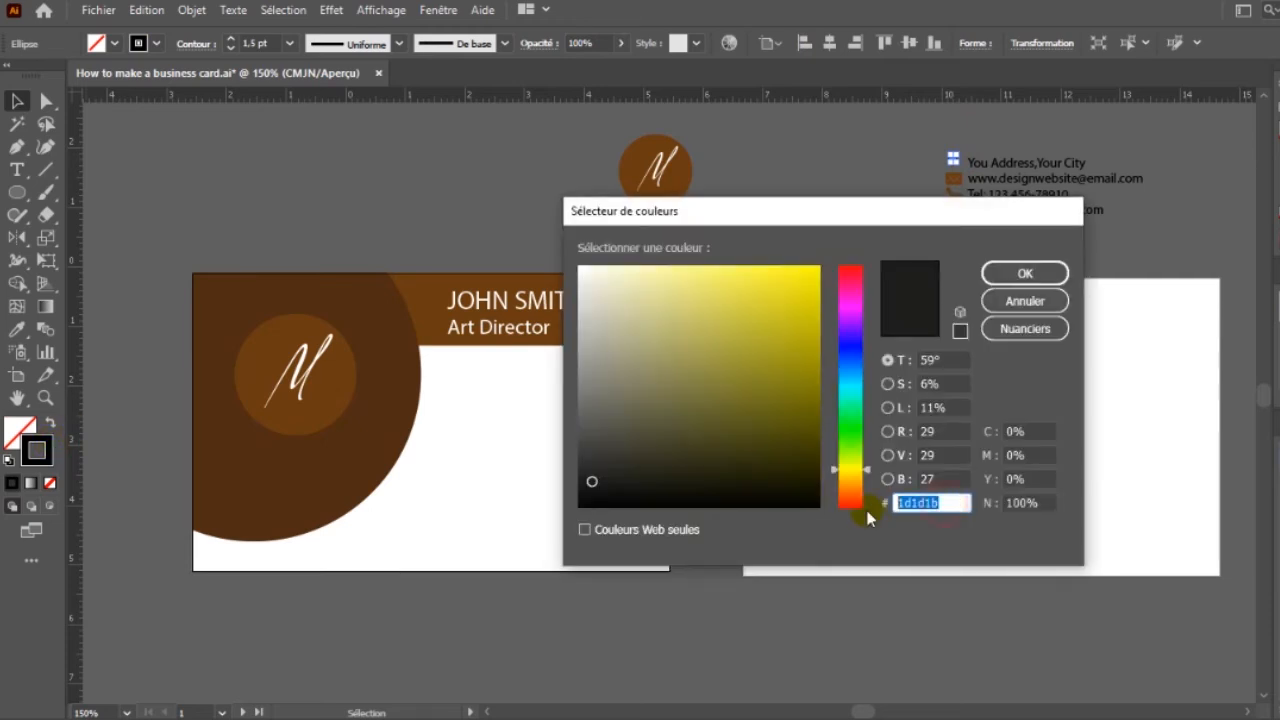
pyautogui.write('8f4e11')
pyautogui.click(1050, 272)
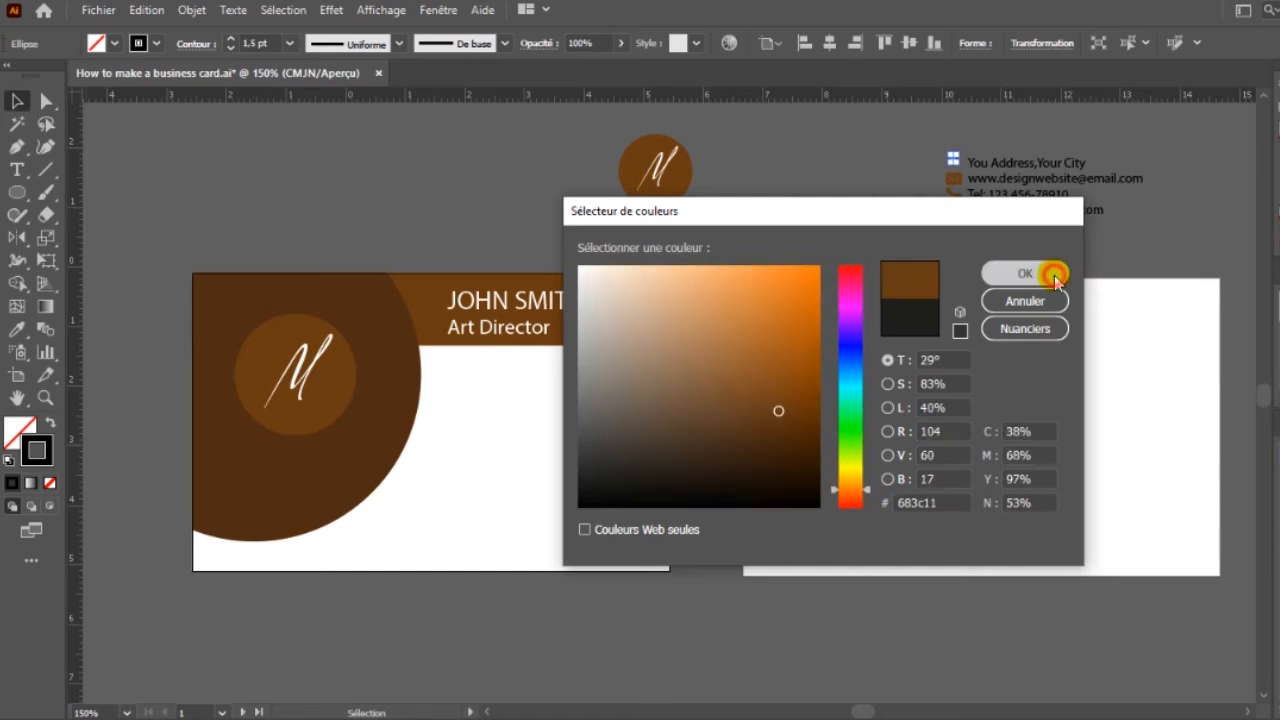
pyautogui.click(960, 167)
pyautogui.click(960, 170)
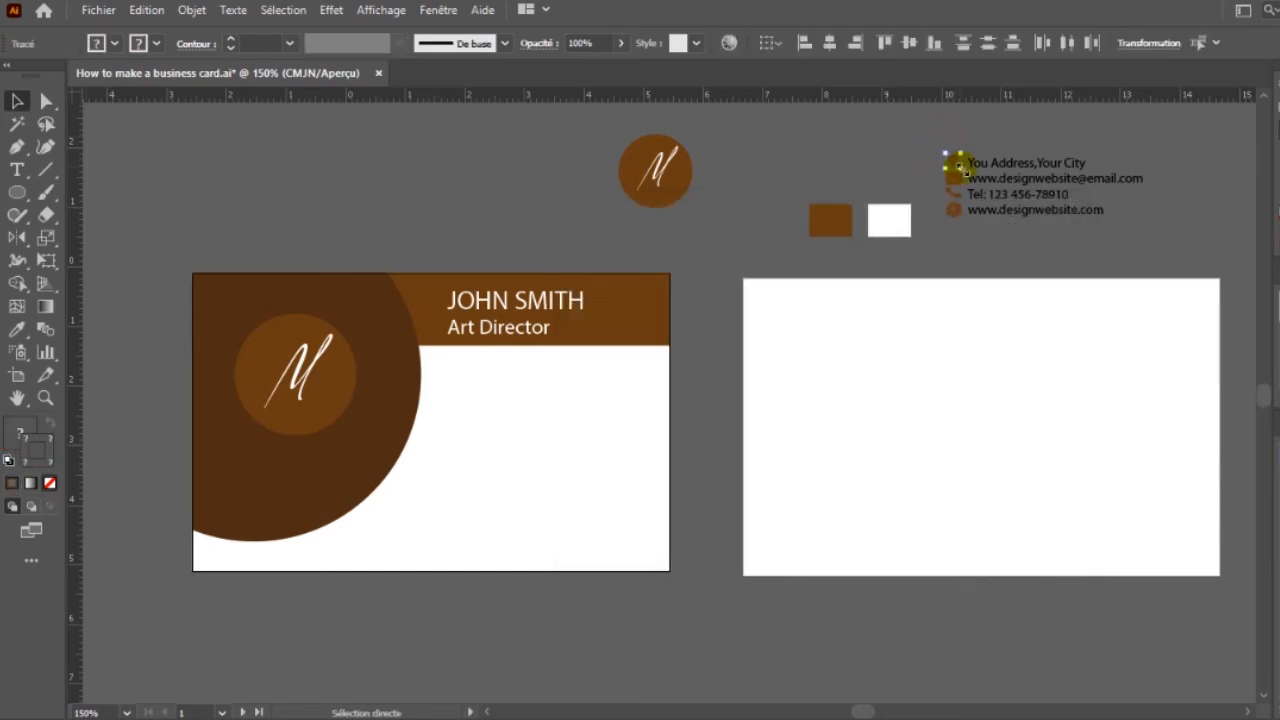
pyautogui.click(950, 132)
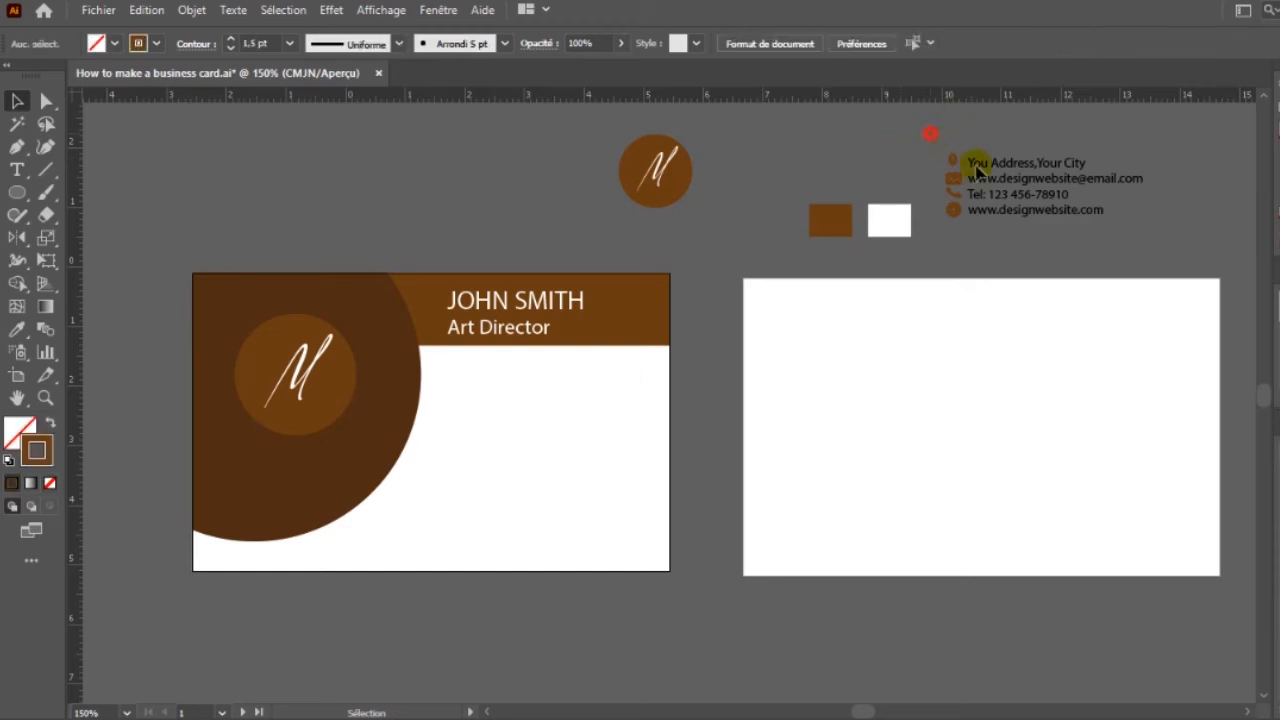
# Bring the contact details with their icons to the front and place them on the first card's white area, aligned under the name text
pyautogui.click(1055, 185)
pyautogui.moveTo(1055, 185)
pyautogui.mouseDown()
pyautogui.moveTo(774, 437)
pyautogui.moveTo(620, 463)
pyautogui.moveTo(1015, 190)
pyautogui.moveTo(1071, 171)
pyautogui.mouseUp()
pyautogui.rightClick(1057, 165)
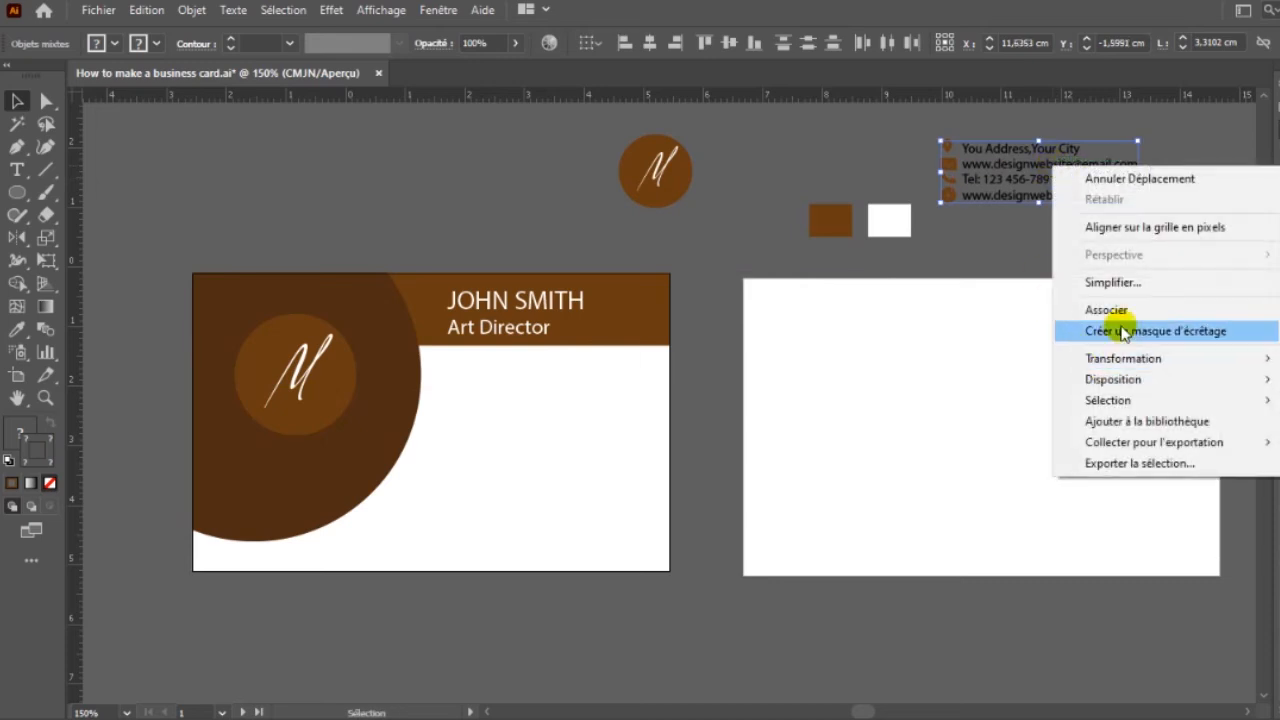
pyautogui.moveTo(1128, 381)
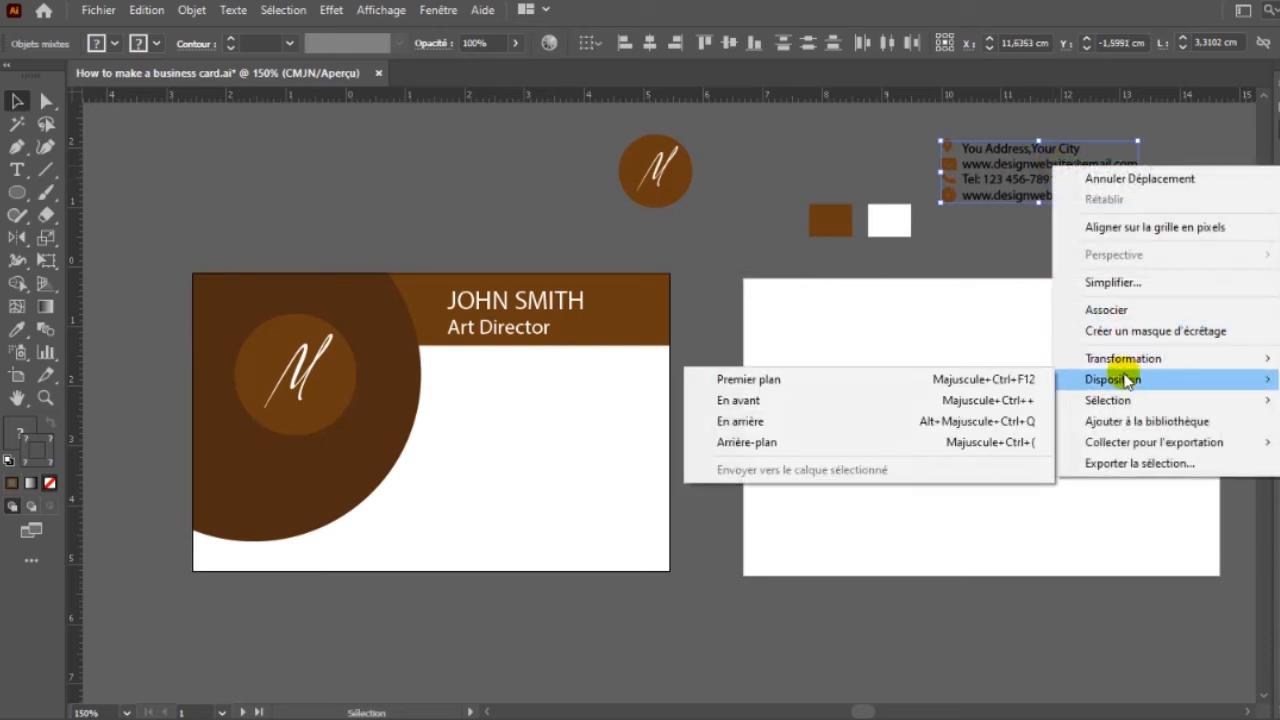
pyautogui.click(900, 377)
pyautogui.moveTo(1035, 165); pyautogui.dragTo(543, 463)
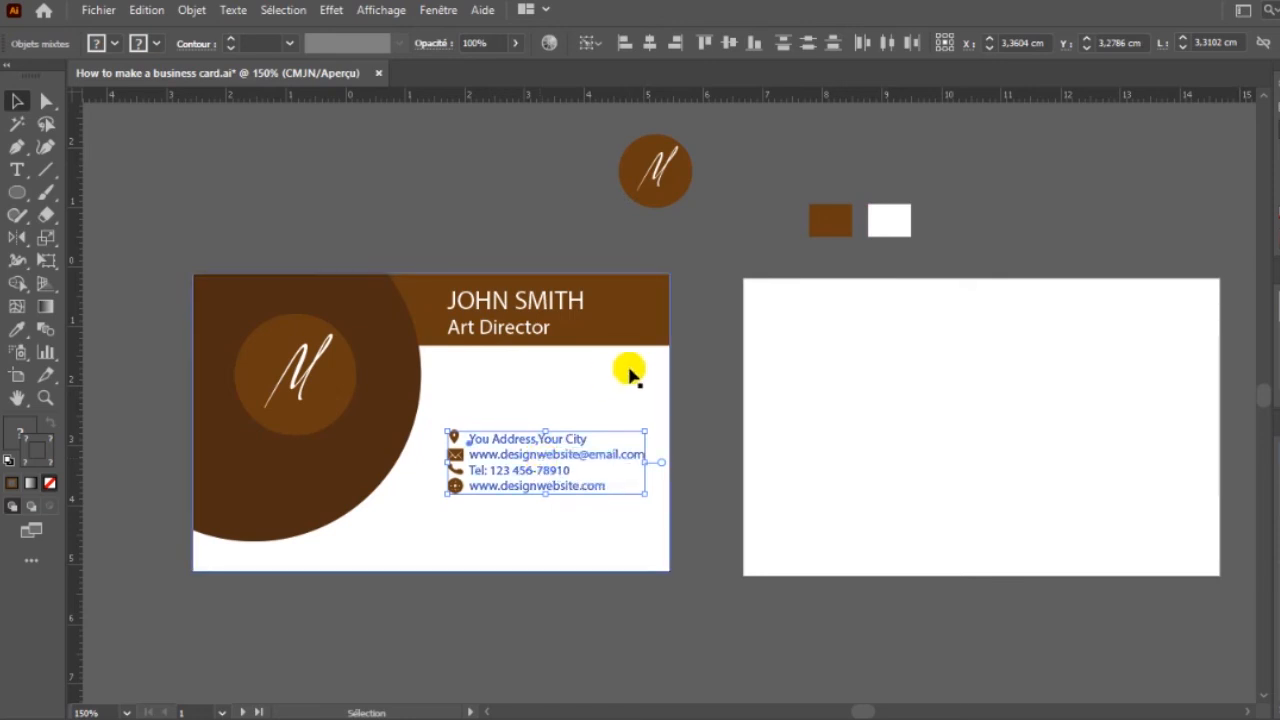
# Duplicate the brown header band to the first card's bottom edge and shrink the copy to a short, thin bar in the lower-right corner
pyautogui.click(629, 344)
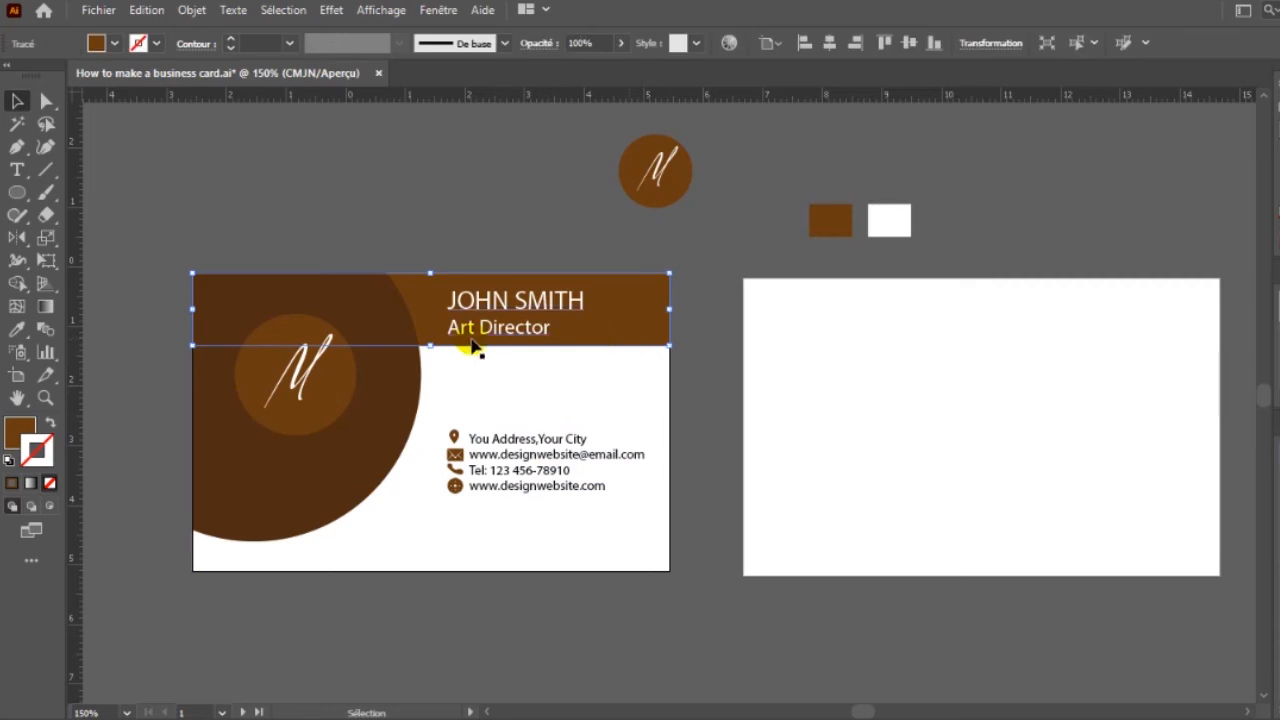
pyautogui.moveTo(625, 338); pyautogui.dragTo(627, 560)
pyautogui.press('Down')
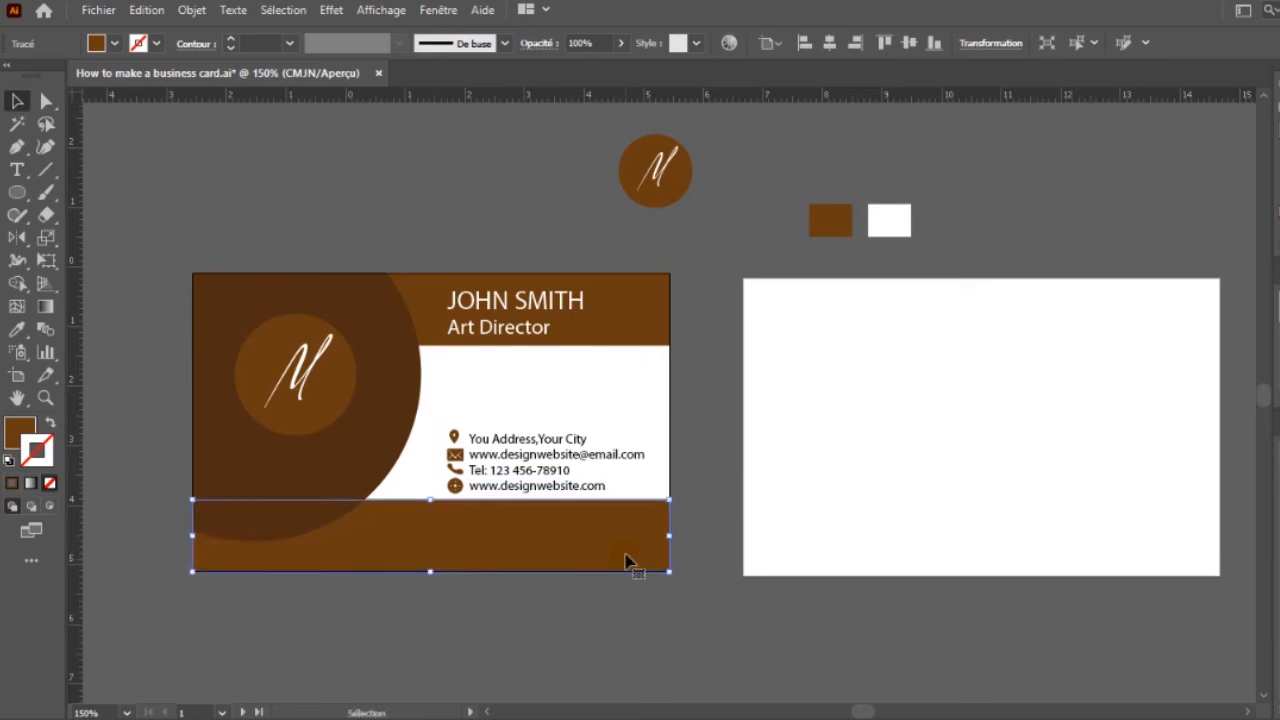
pyautogui.moveTo(430, 500); pyautogui.dragTo(432, 541)
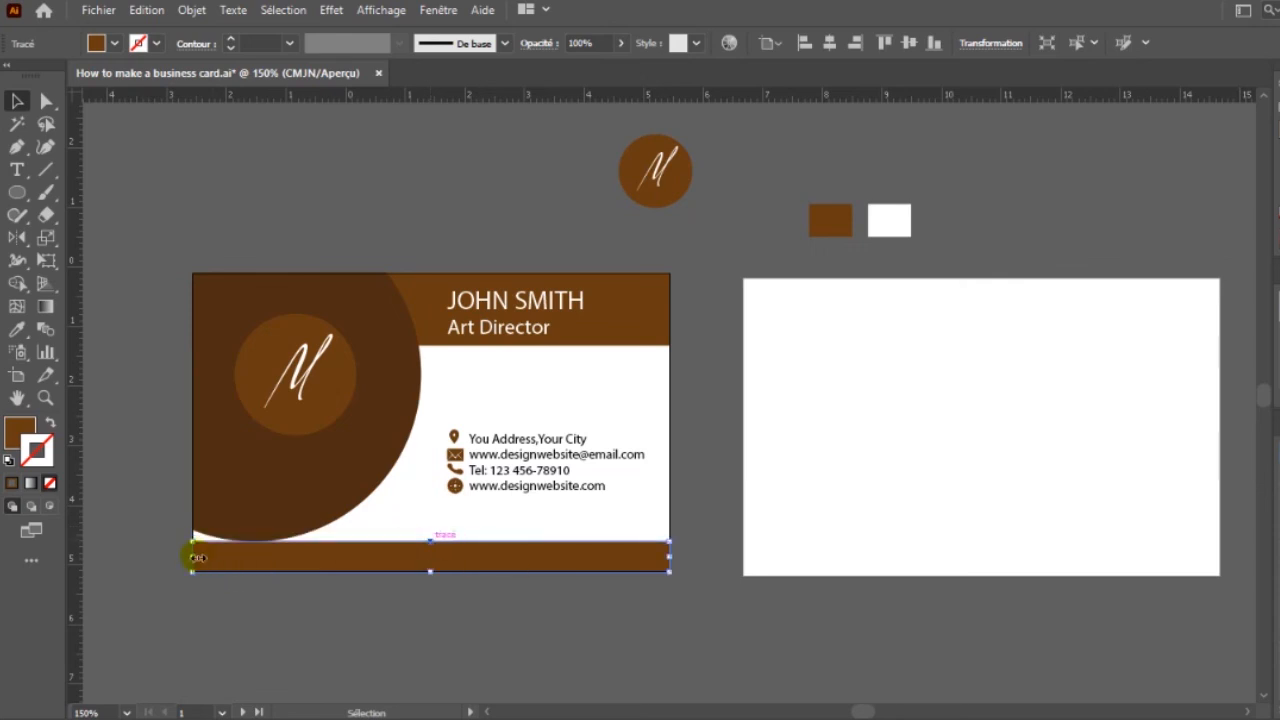
pyautogui.moveTo(195, 556); pyautogui.dragTo(531, 566)
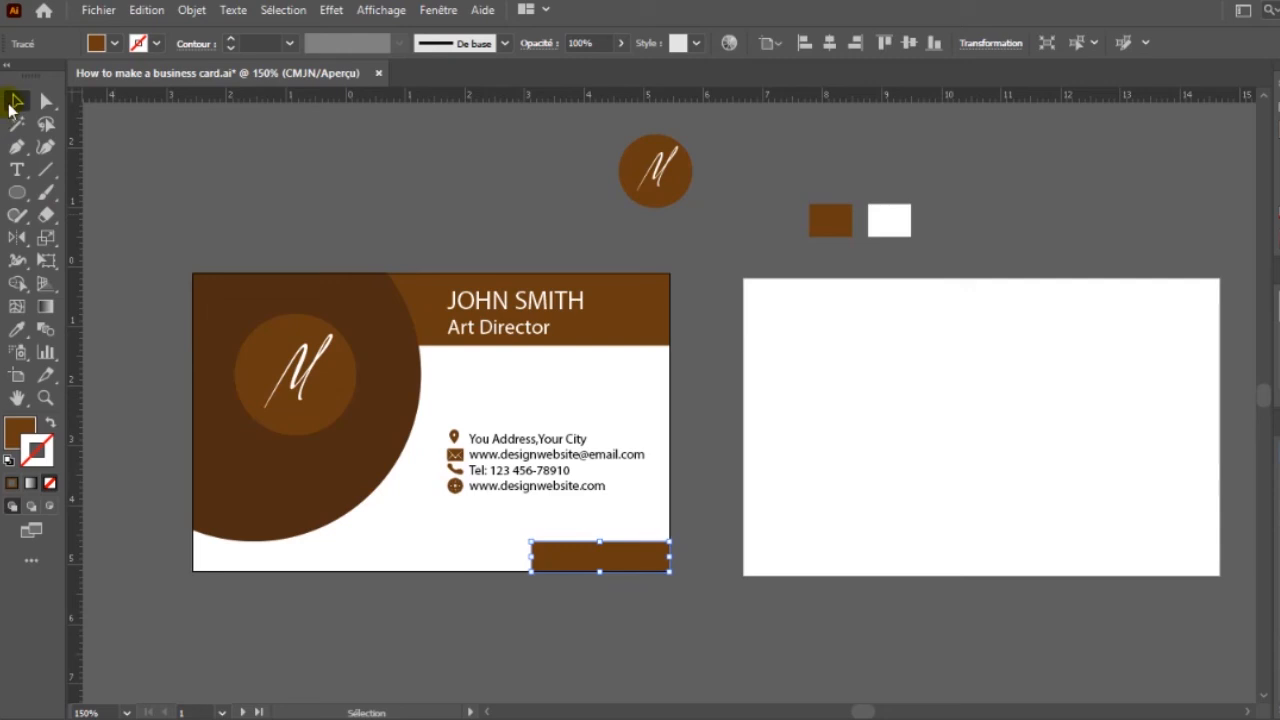
pyautogui.click(706, 431)
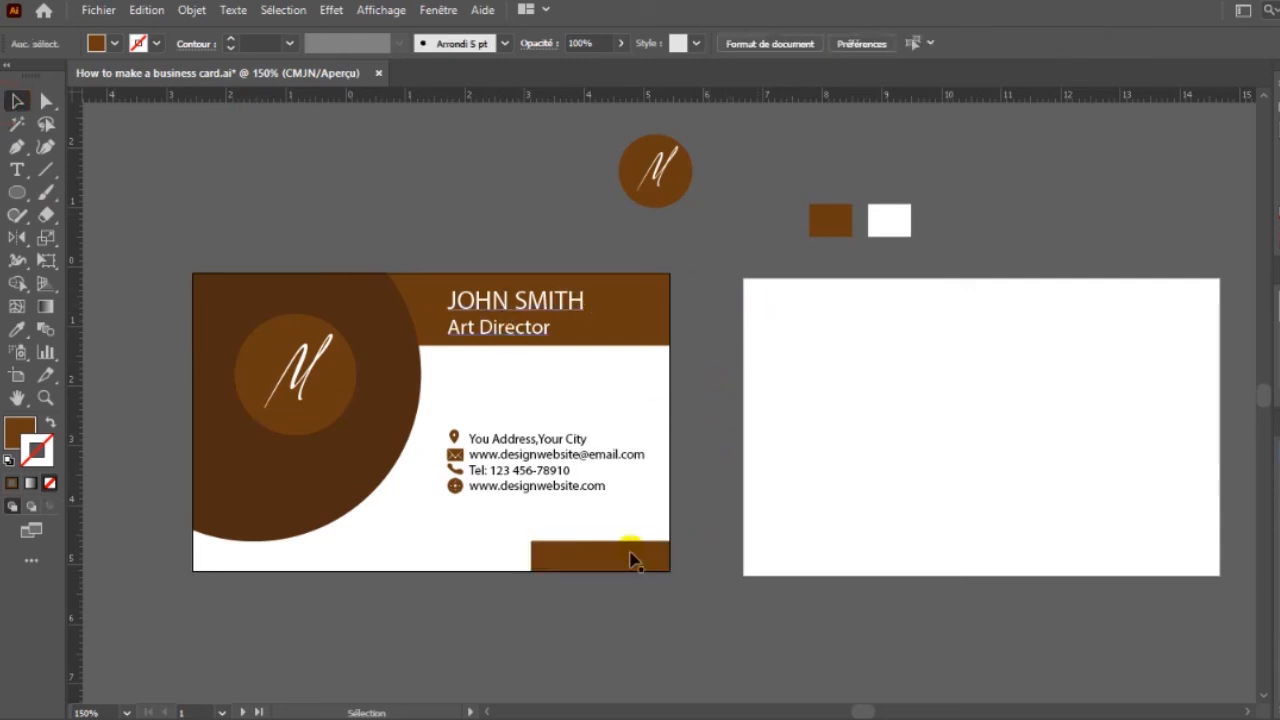
# Draw an 8 x 5 cm rectangle covering the second card and fill it with the dark brown sampled from the first card's large circle
pyautogui.moveTo(18, 194); pyautogui.dragTo(91, 194)
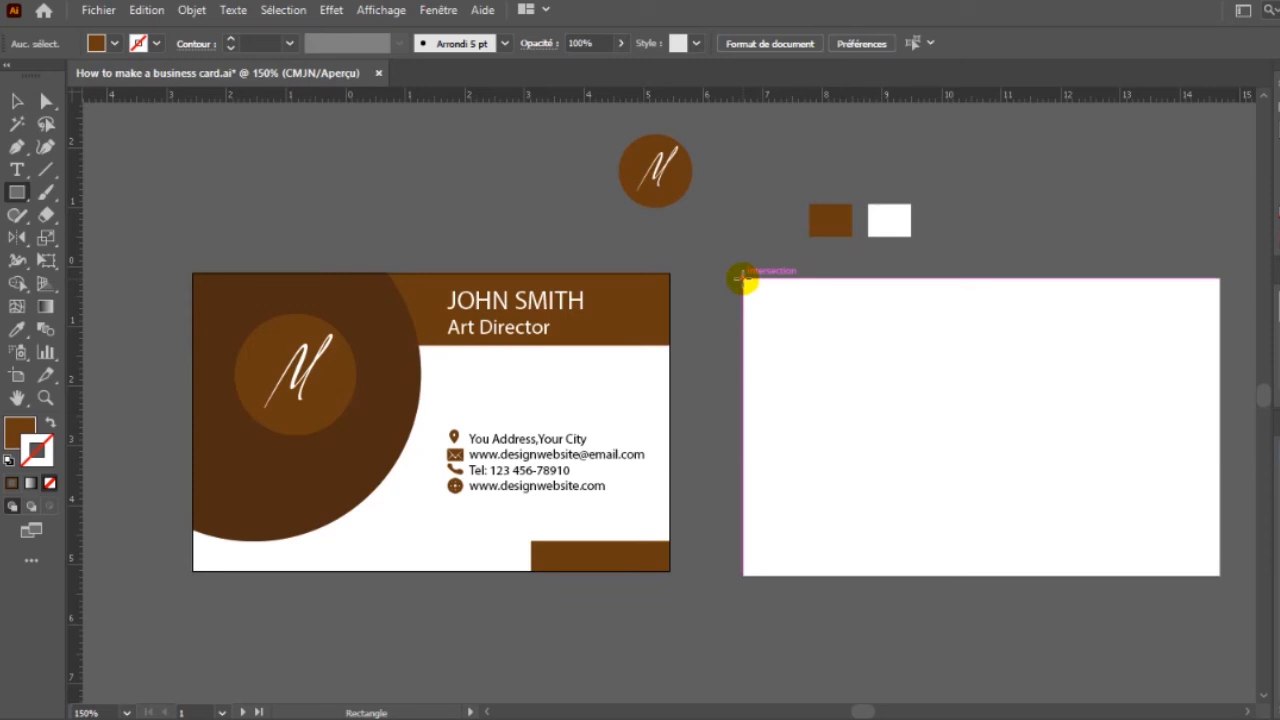
pyautogui.moveTo(743, 279); pyautogui.dragTo(1218, 577)
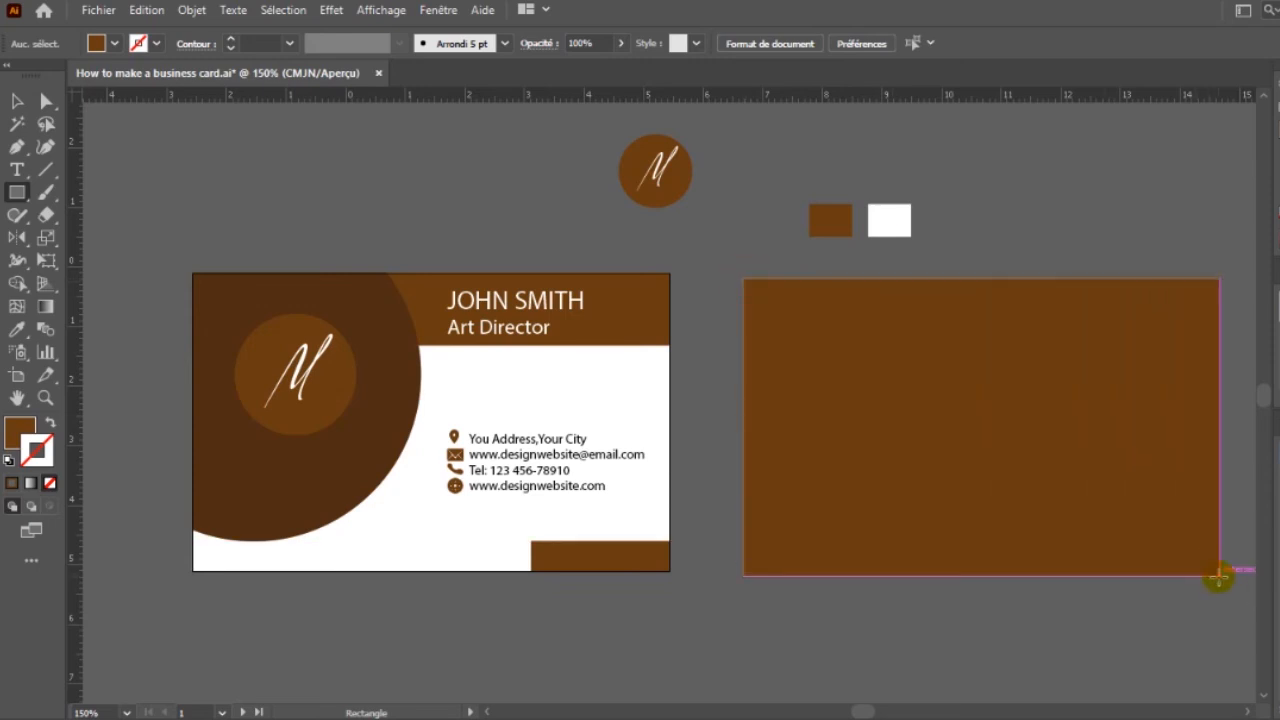
pyautogui.press('i')
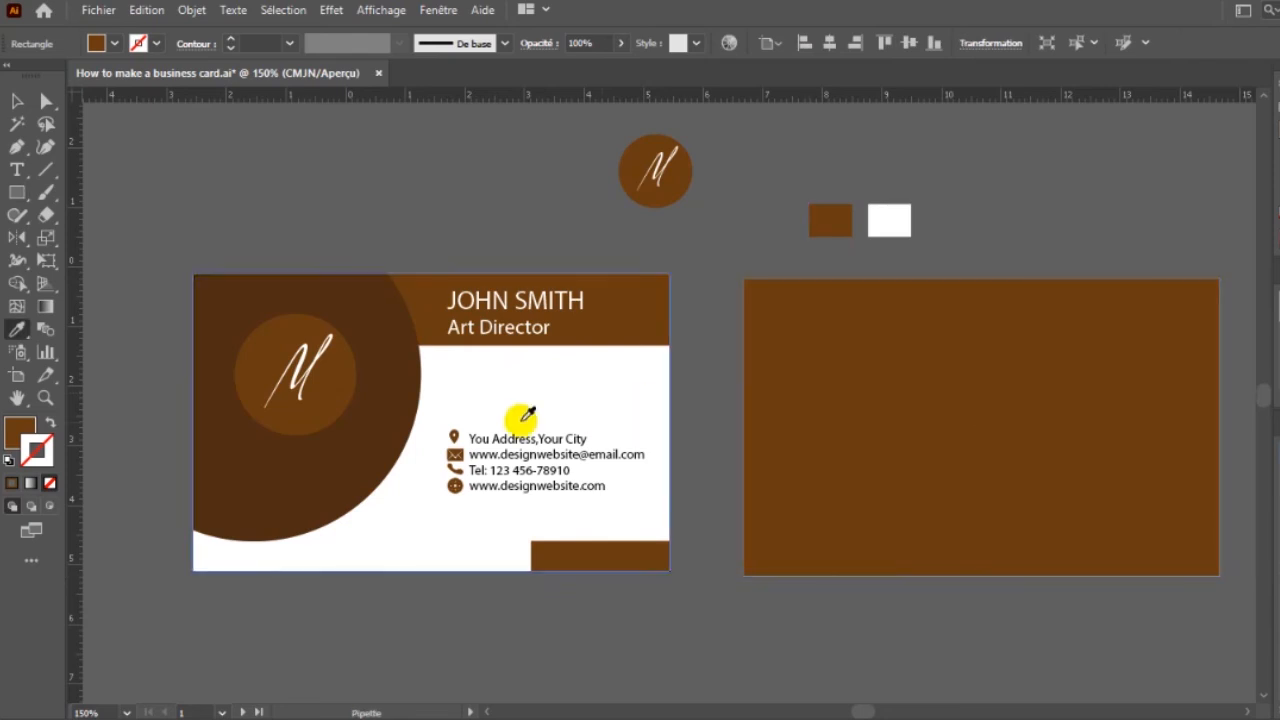
pyautogui.click(346, 431)
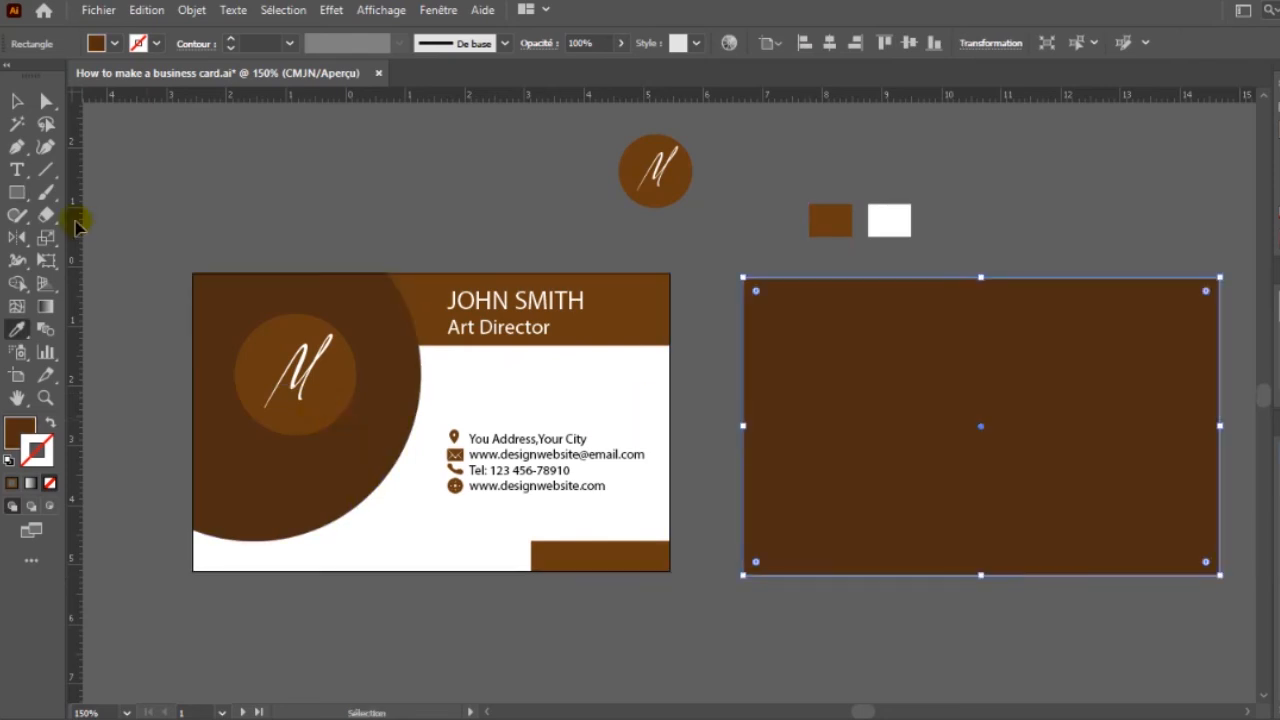
pyautogui.click(16, 101)
pyautogui.click(504, 175)
# Move the spare monogram logo above the second card and bring it to the front
pyautogui.click(665, 193)
pyautogui.moveTo(673, 190); pyautogui.dragTo(1054, 222)
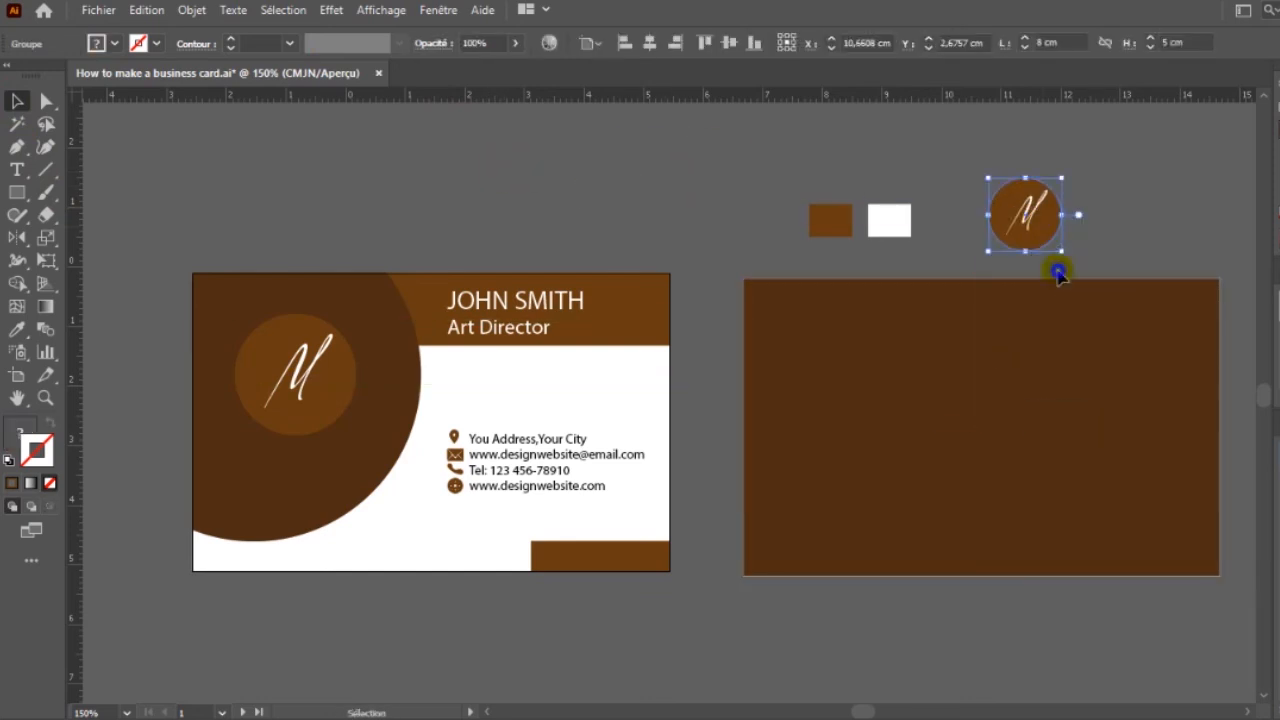
pyautogui.rightClick(1059, 275)
pyautogui.moveTo(1077, 506)
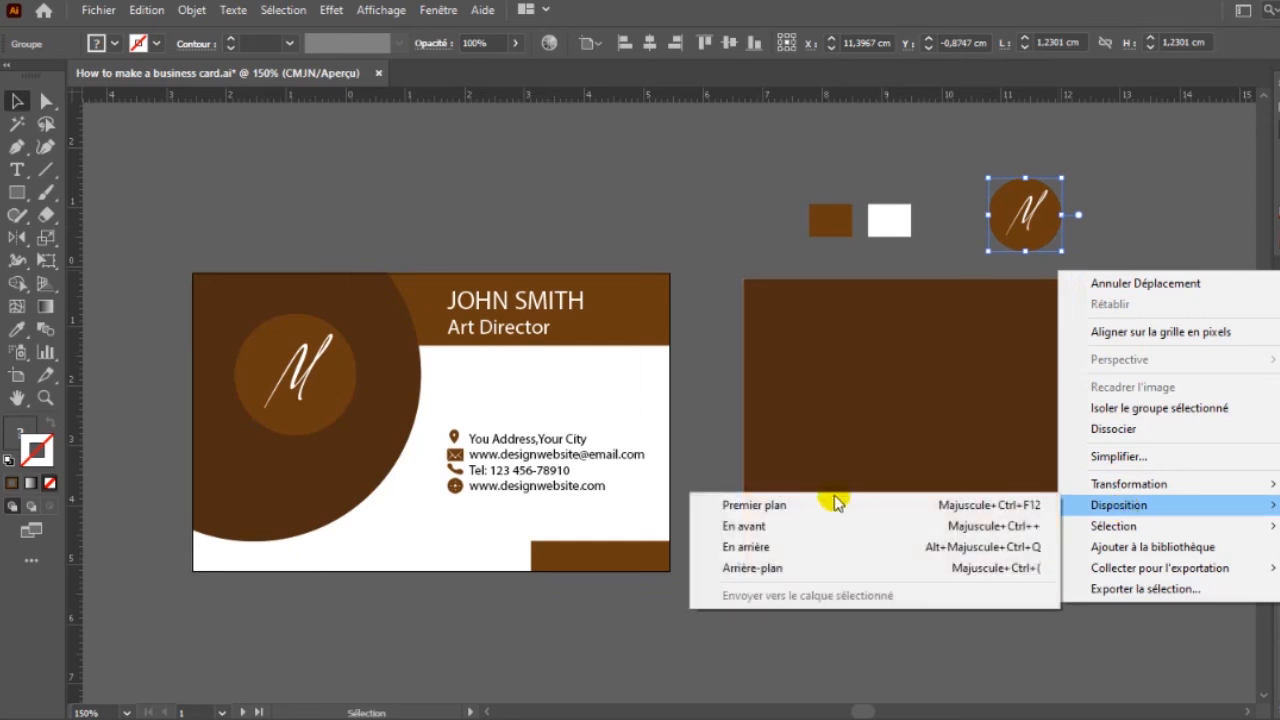
pyautogui.click(765, 508)
# Place the spare monogram logo at the centre of the second card, enlarged to about 2.12 cm wide
pyautogui.moveTo(1038, 230); pyautogui.dragTo(998, 430)
pyautogui.moveTo(1010, 372); pyautogui.dragTo(1036, 345)
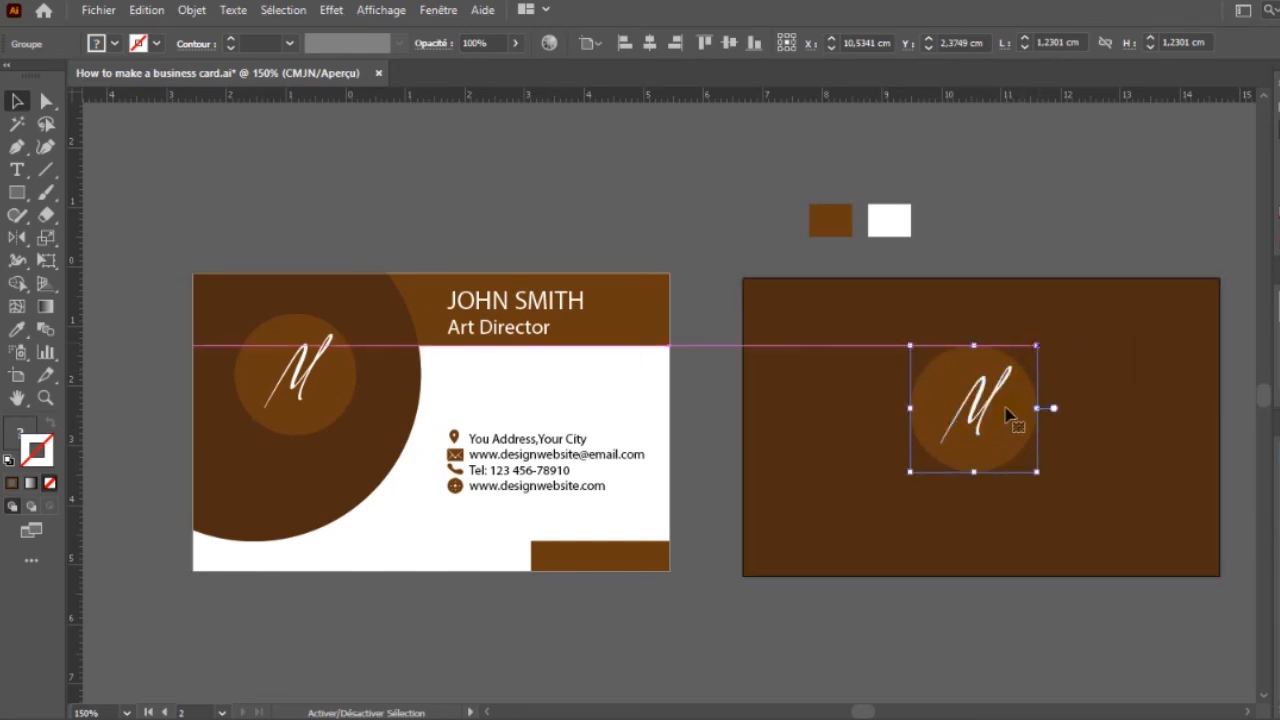
pyautogui.moveTo(1004, 435); pyautogui.dragTo(1017, 442)
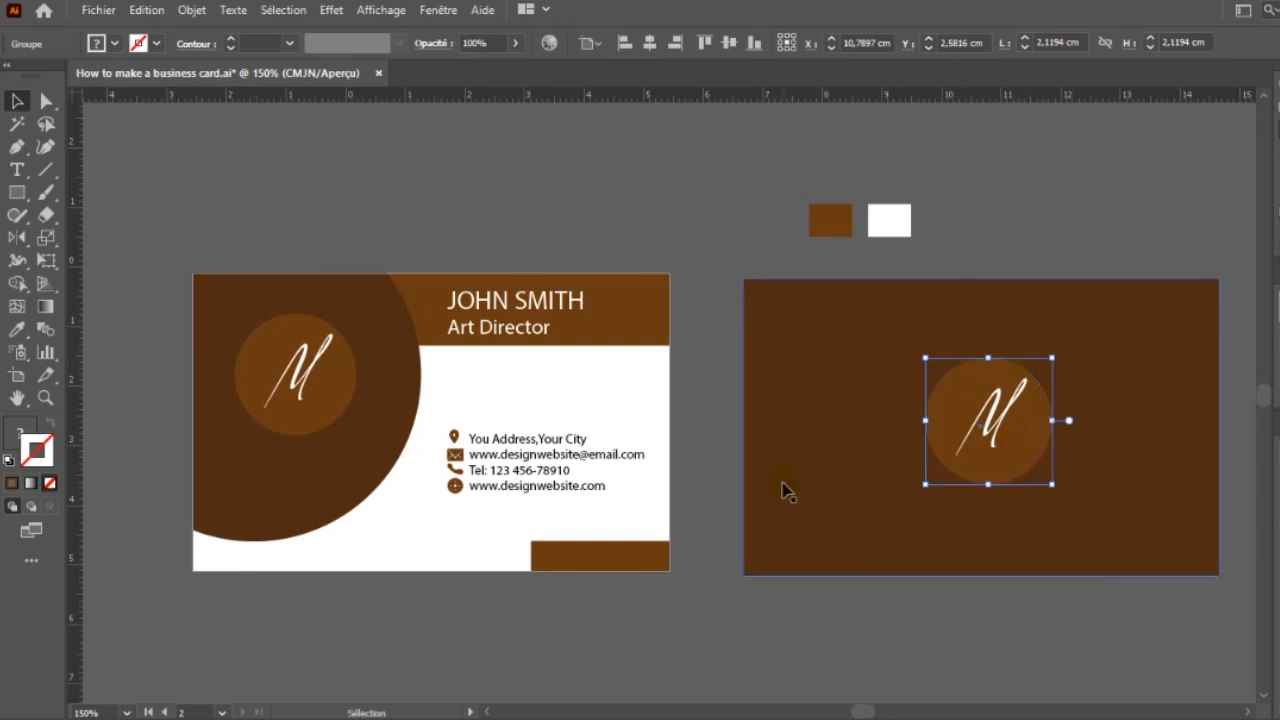
pyautogui.click(537, 189)
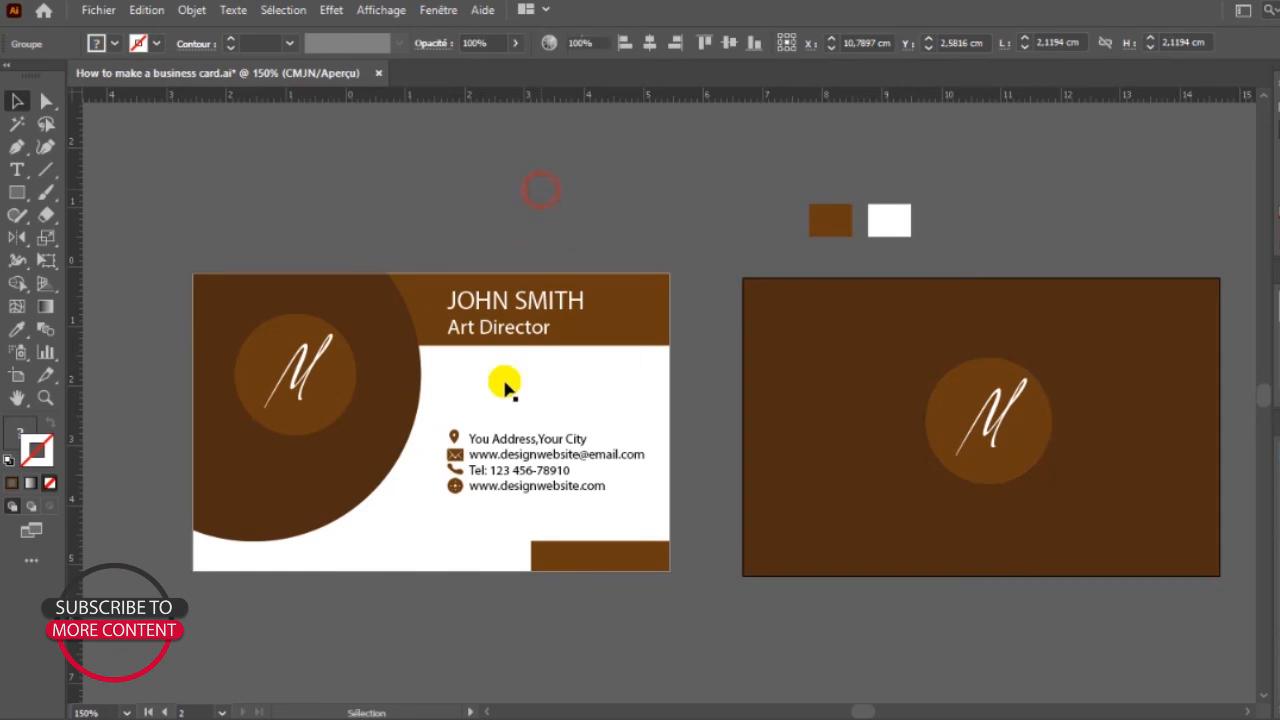
# Shift the first card's monogram logo straight down within the dark brown circle to about Y 2.15 cm
pyautogui.click(484, 458)
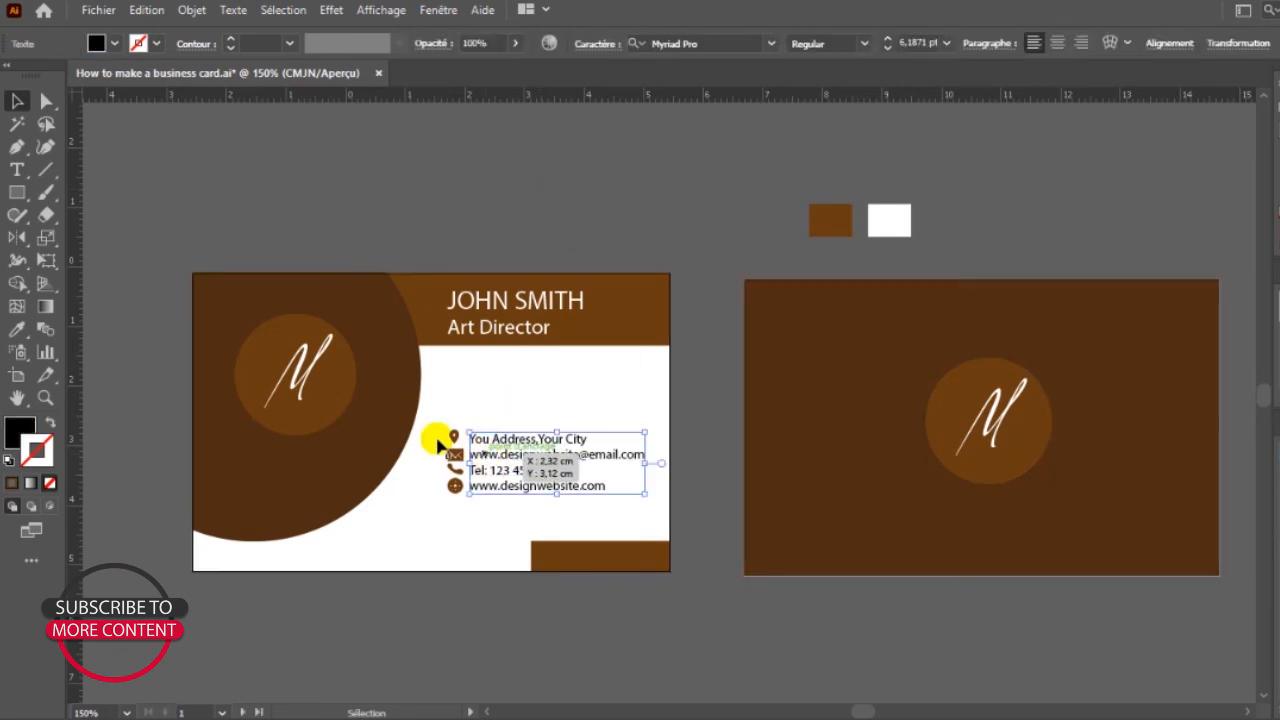
pyautogui.moveTo(320, 393); pyautogui.dragTo(325, 415)
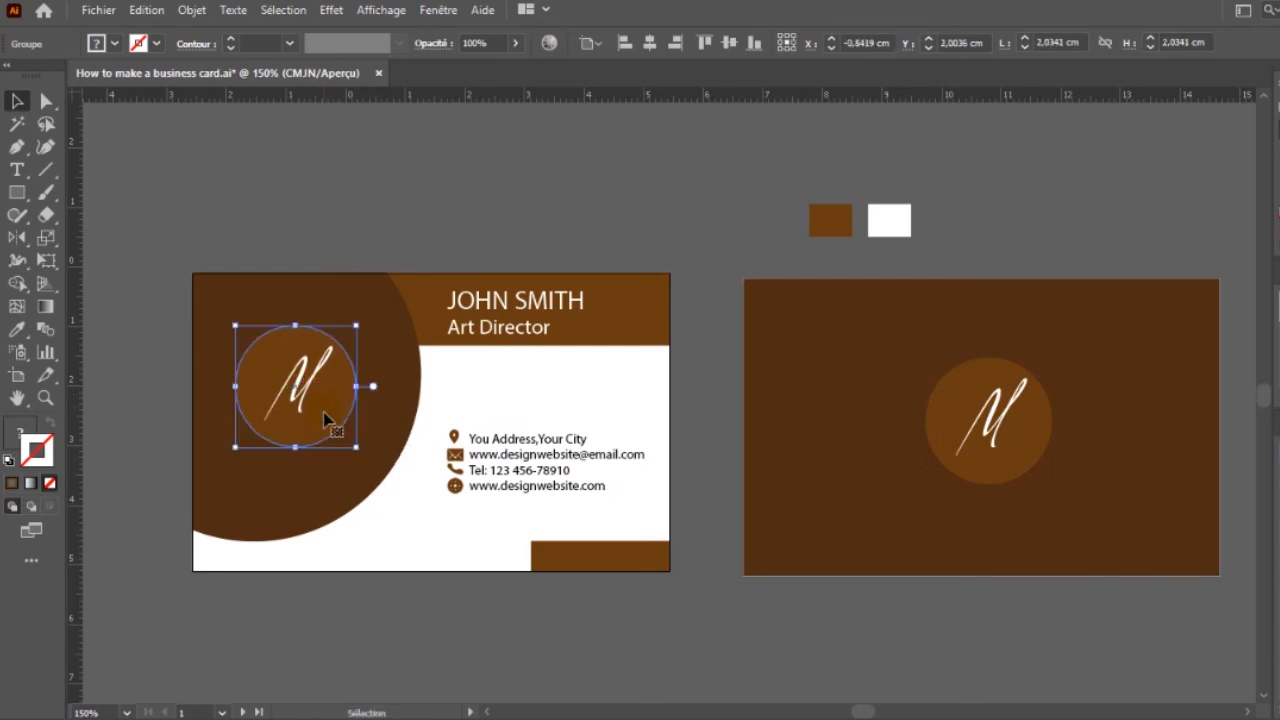
pyautogui.click(722, 163)
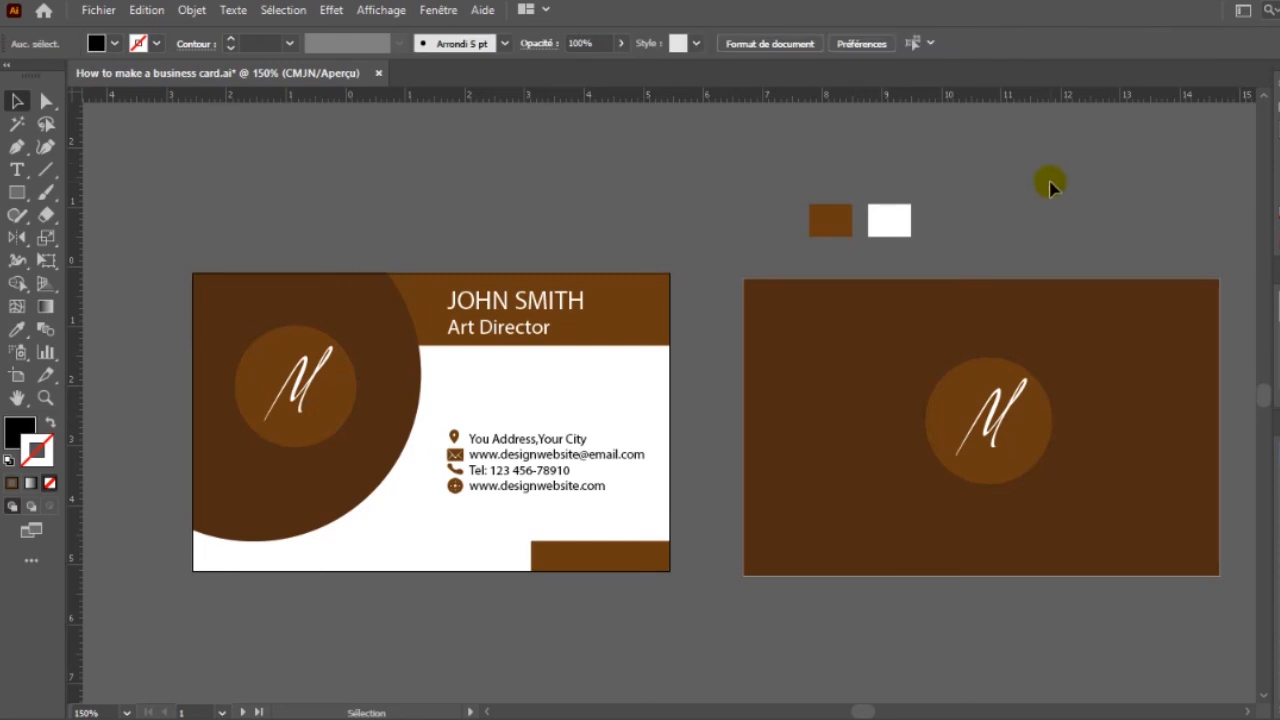
pyautogui.click(322, 436)
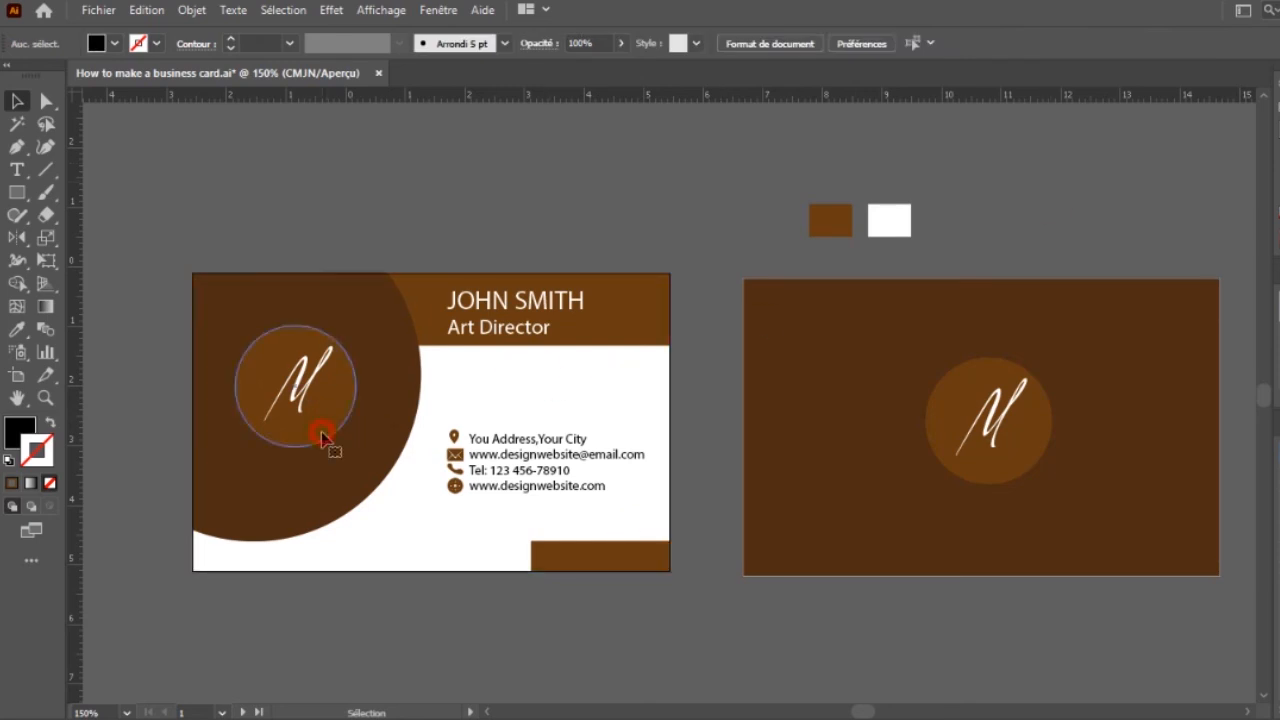
pyautogui.moveTo(321, 438); pyautogui.dragTo(322, 444)
pyautogui.click(1009, 229)
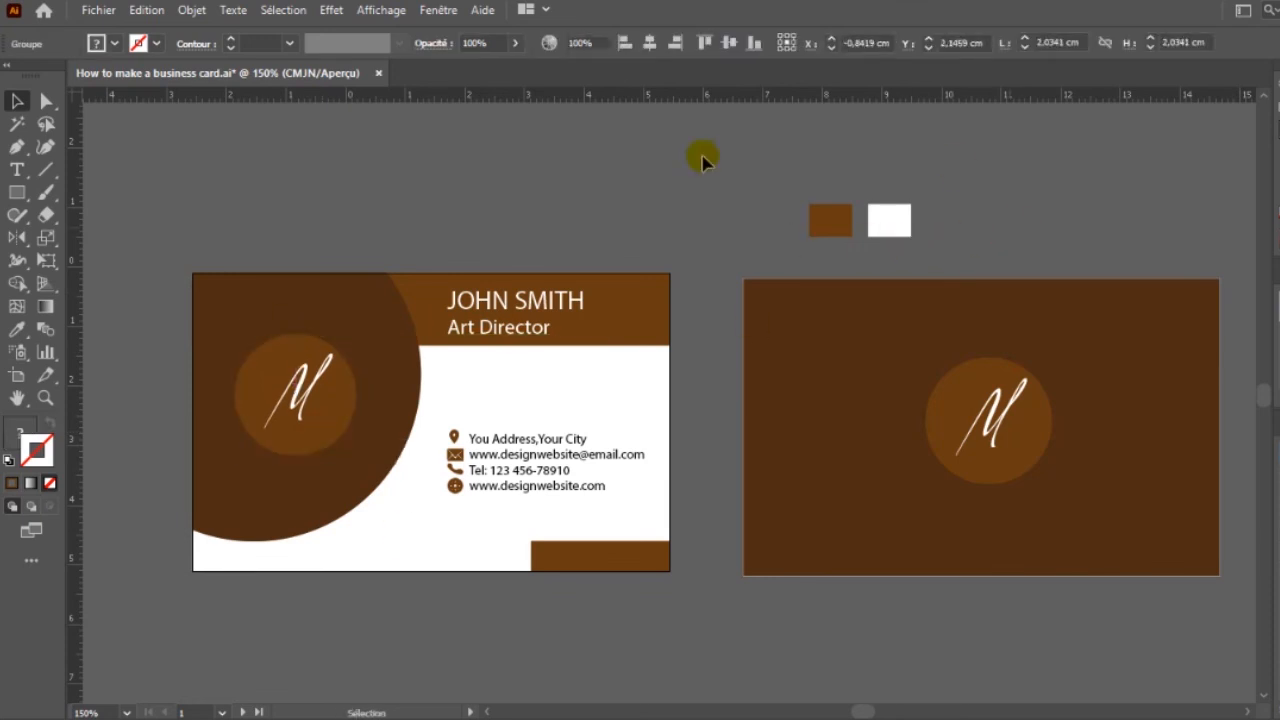